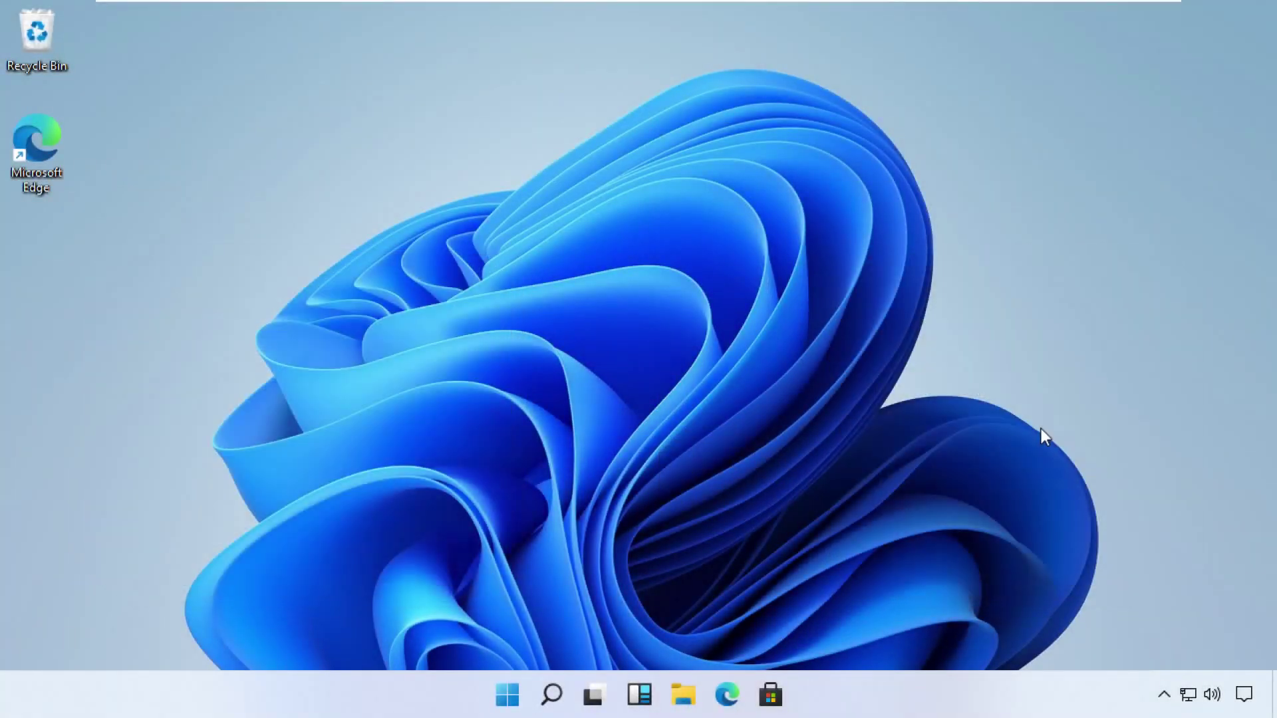
Launch Task Manager by searching for 'tskmgr' in Windows search.
key("super+x")
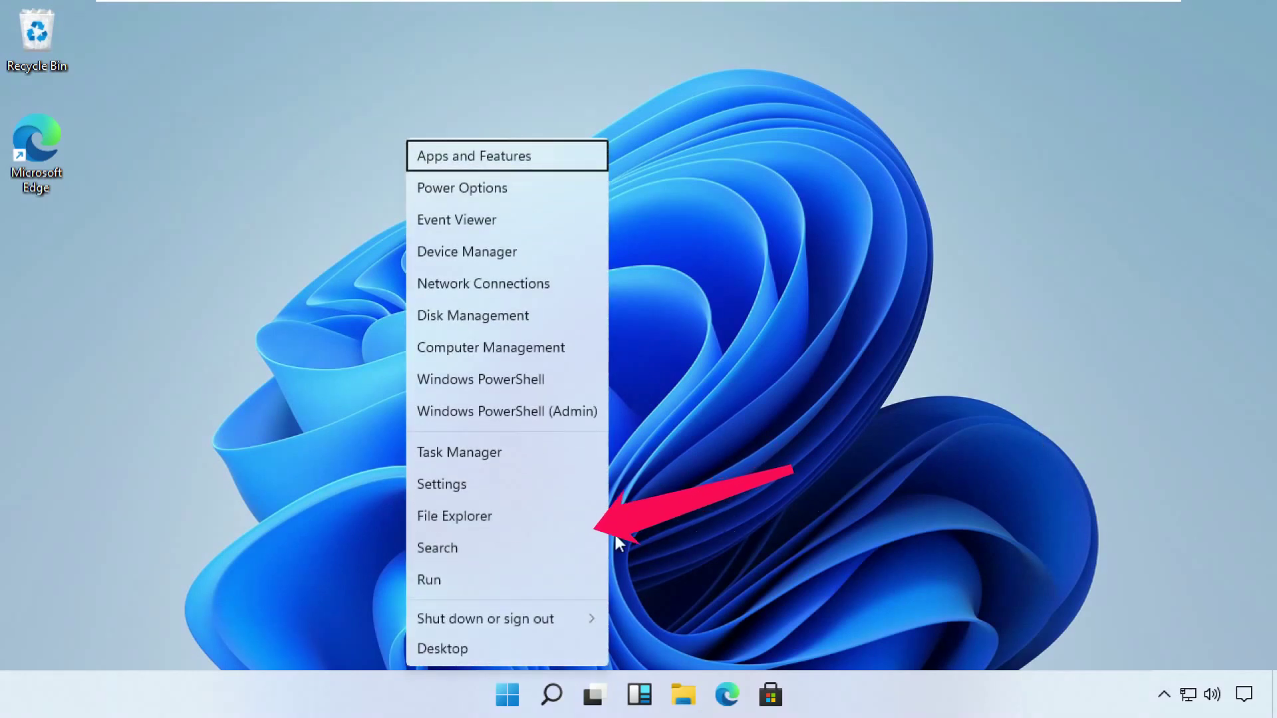
left_click(489, 552)
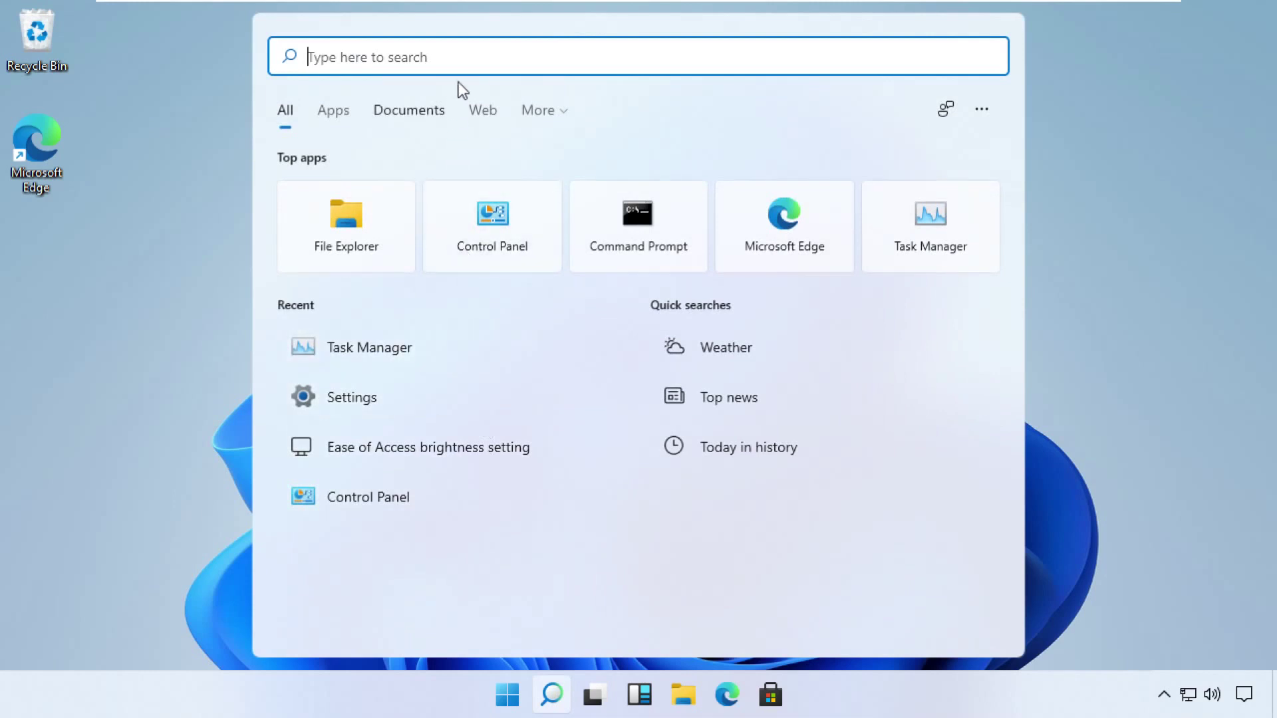
type("t")
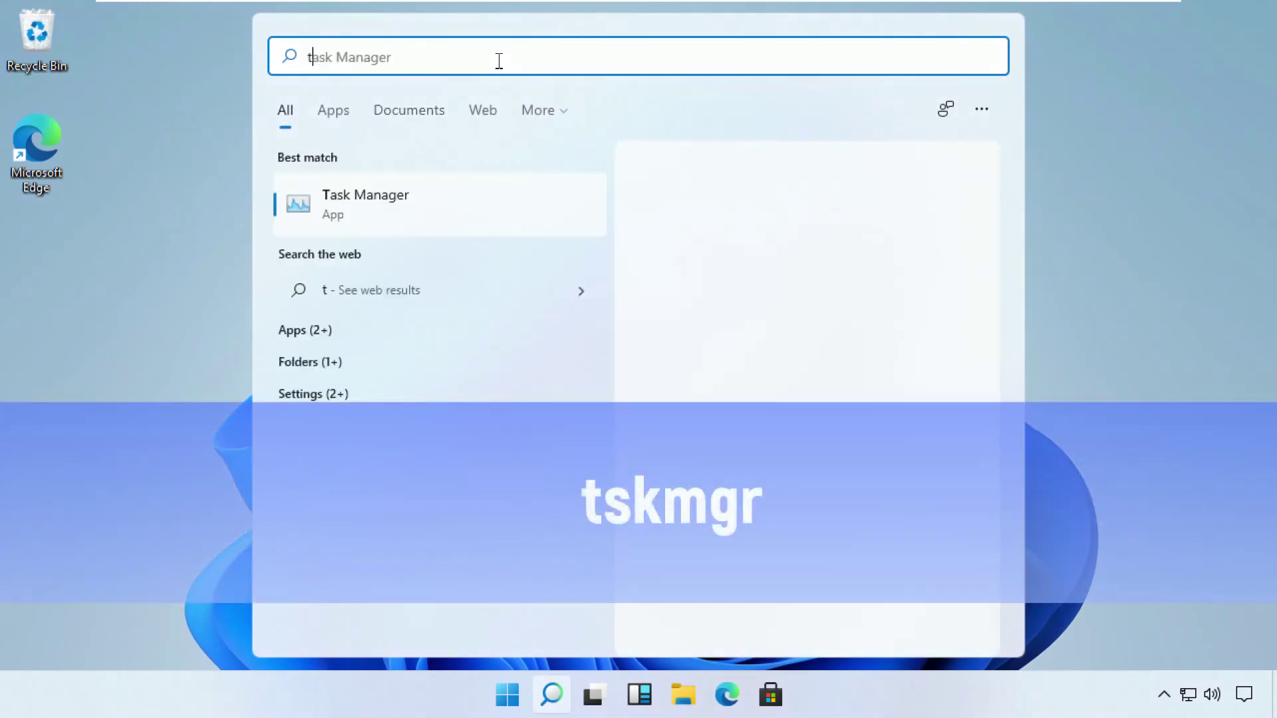
type("skm")
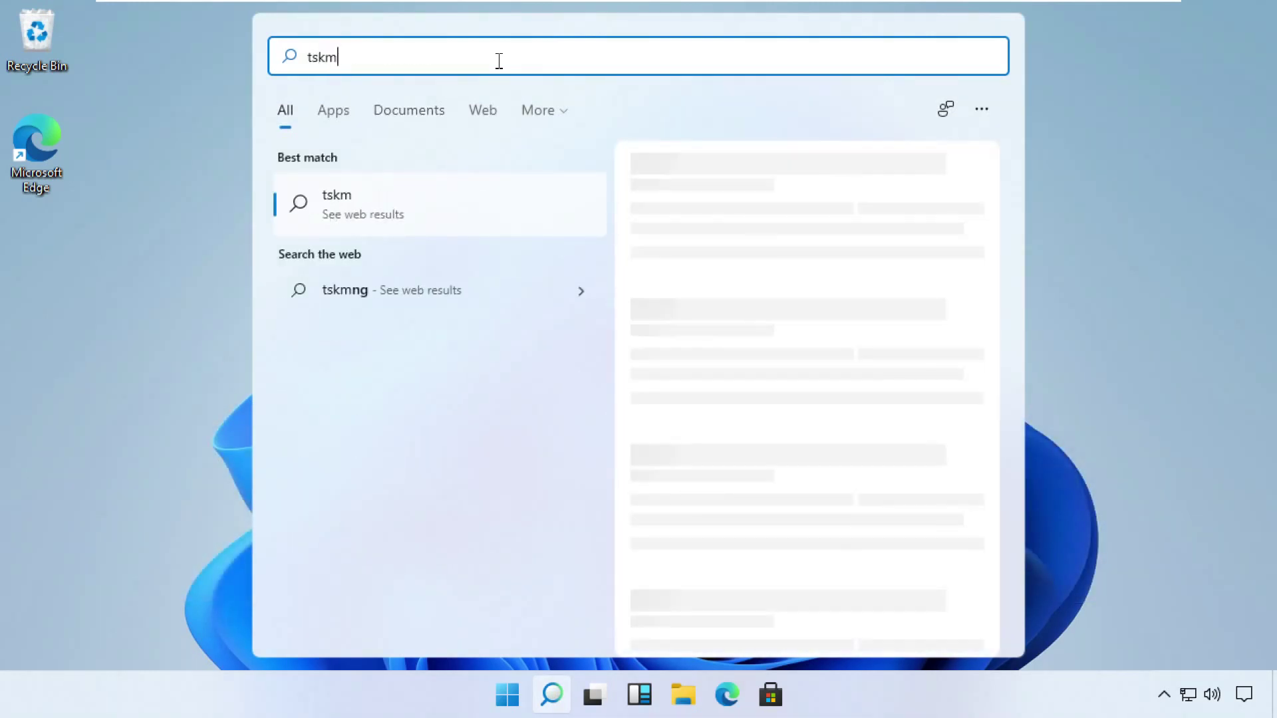
type("gr")
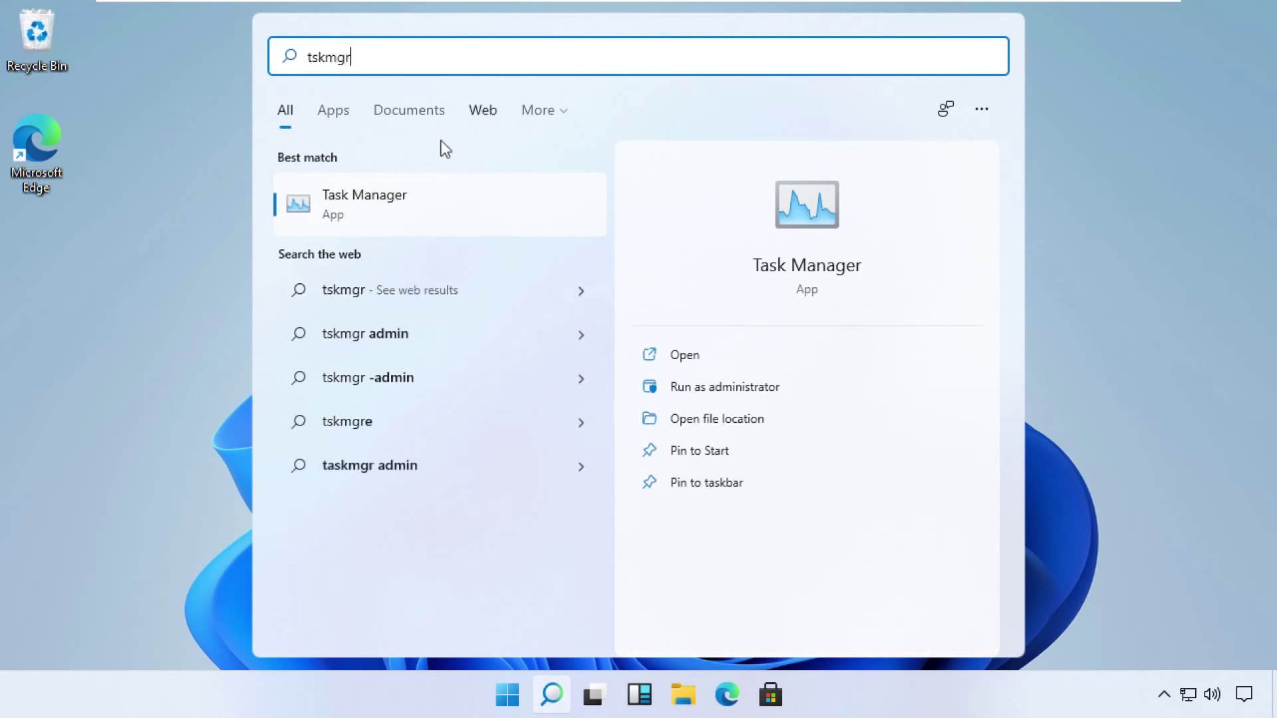
left_click(359, 215)
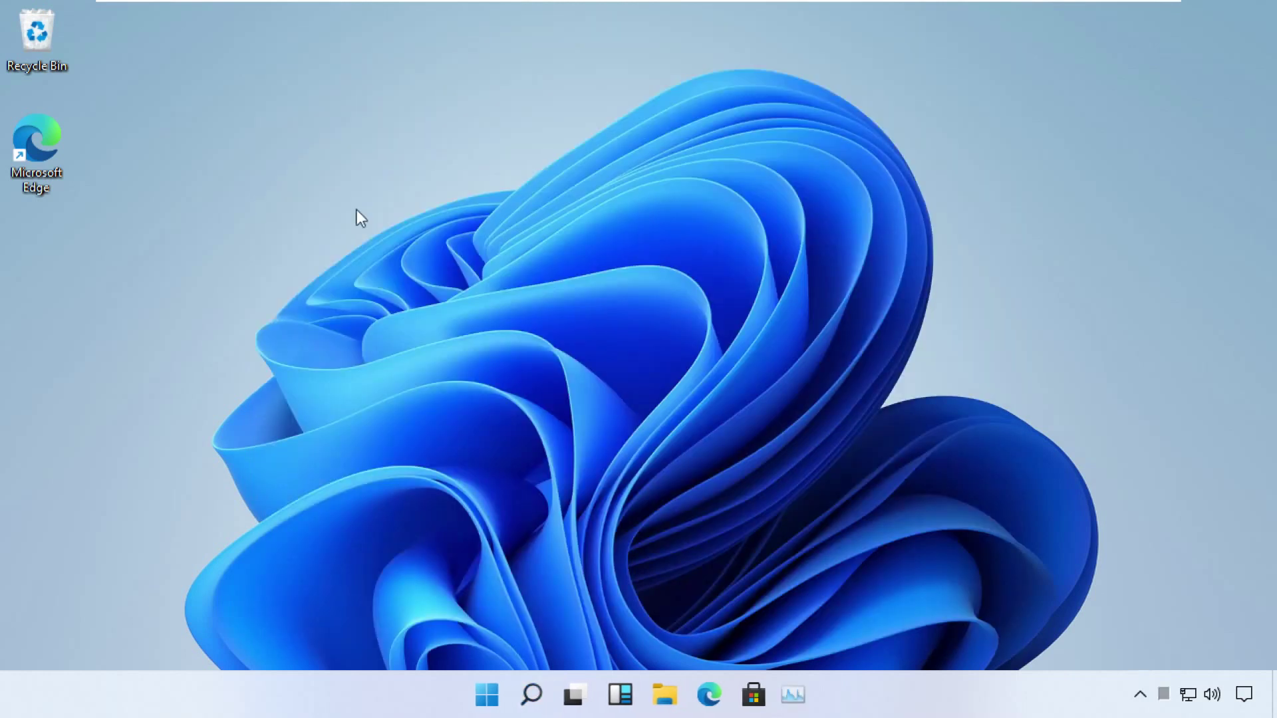
Center Task Manager, expand it to More details, and open File > Run new task.
left_click_drag(218, 27, 704, 91)
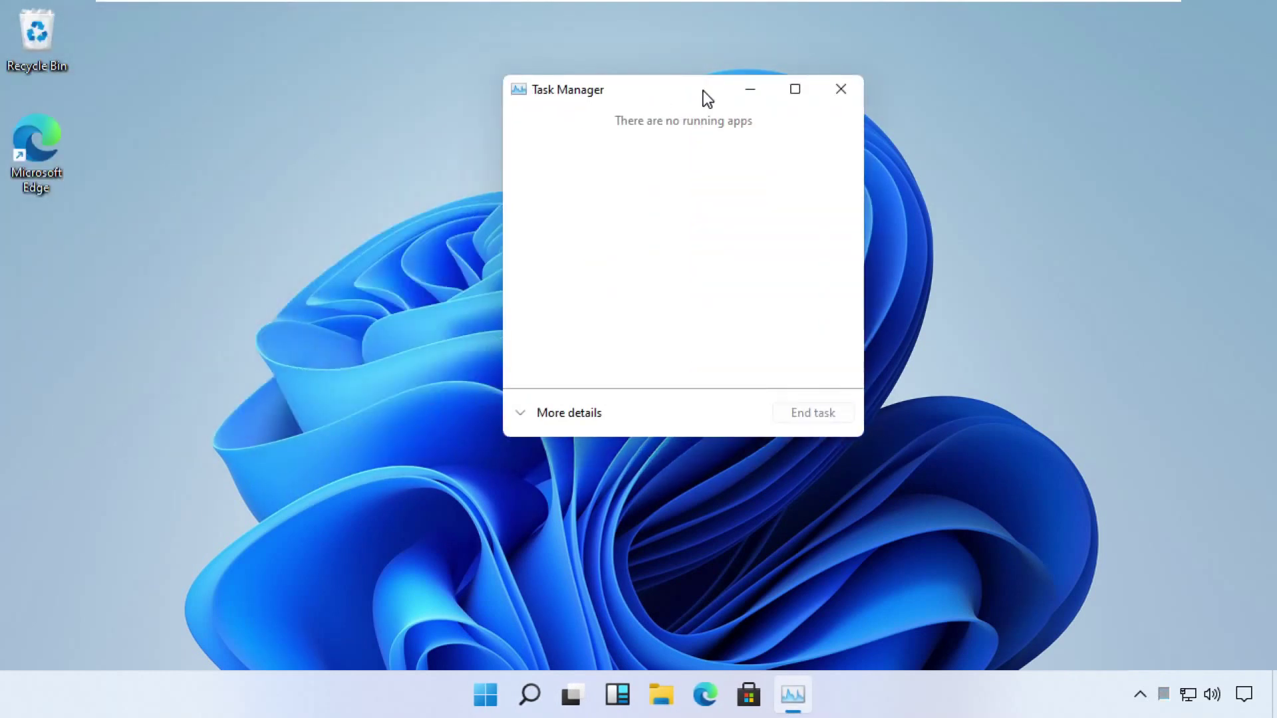
left_click(526, 419)
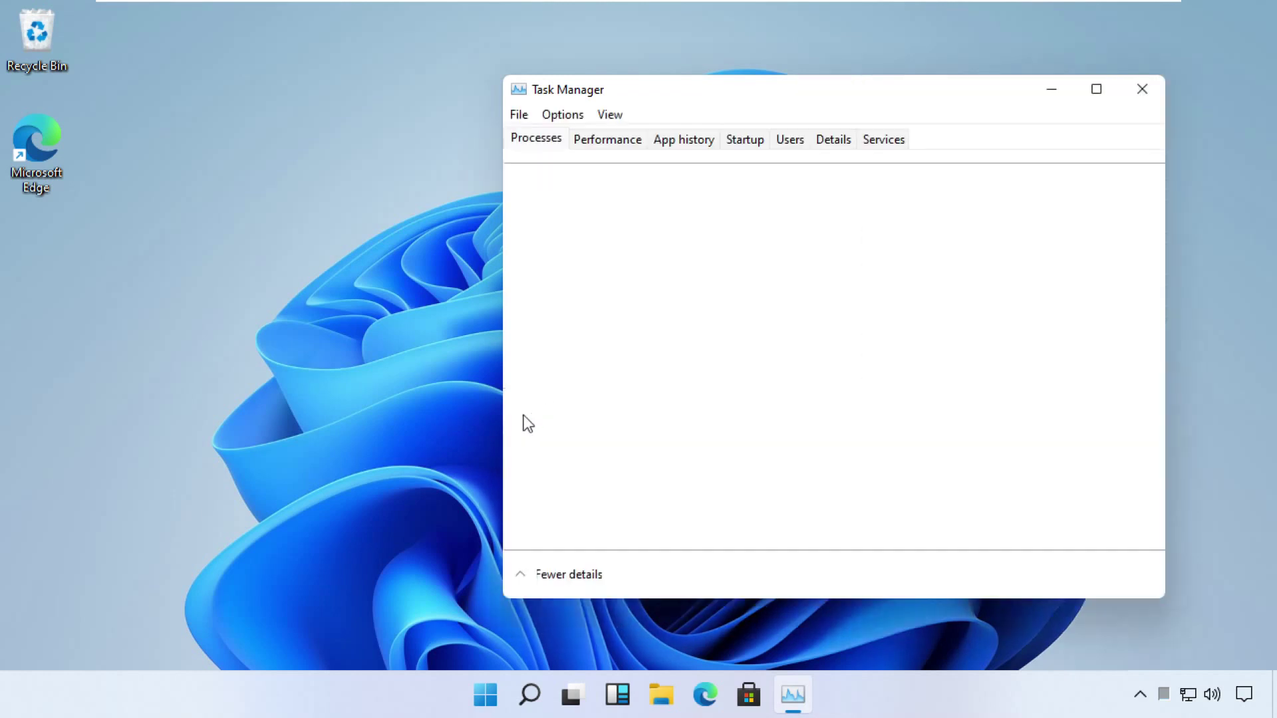
left_click(518, 116)
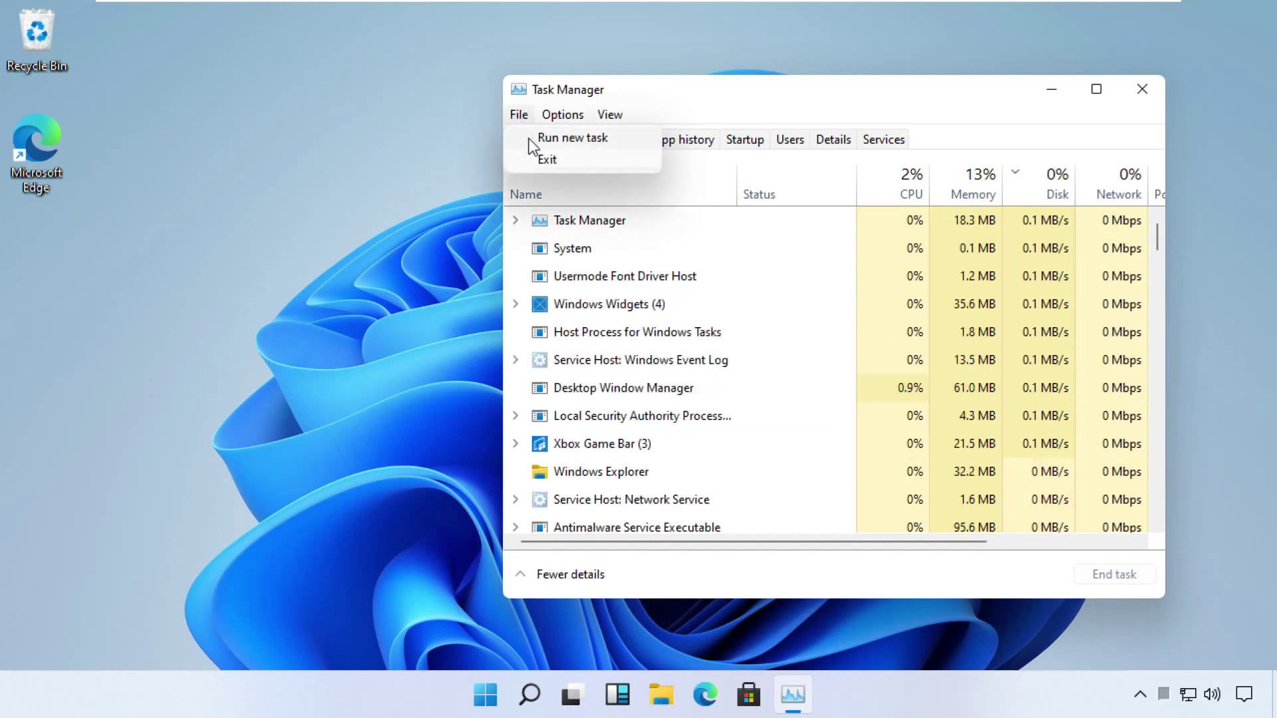
left_click(529, 139)
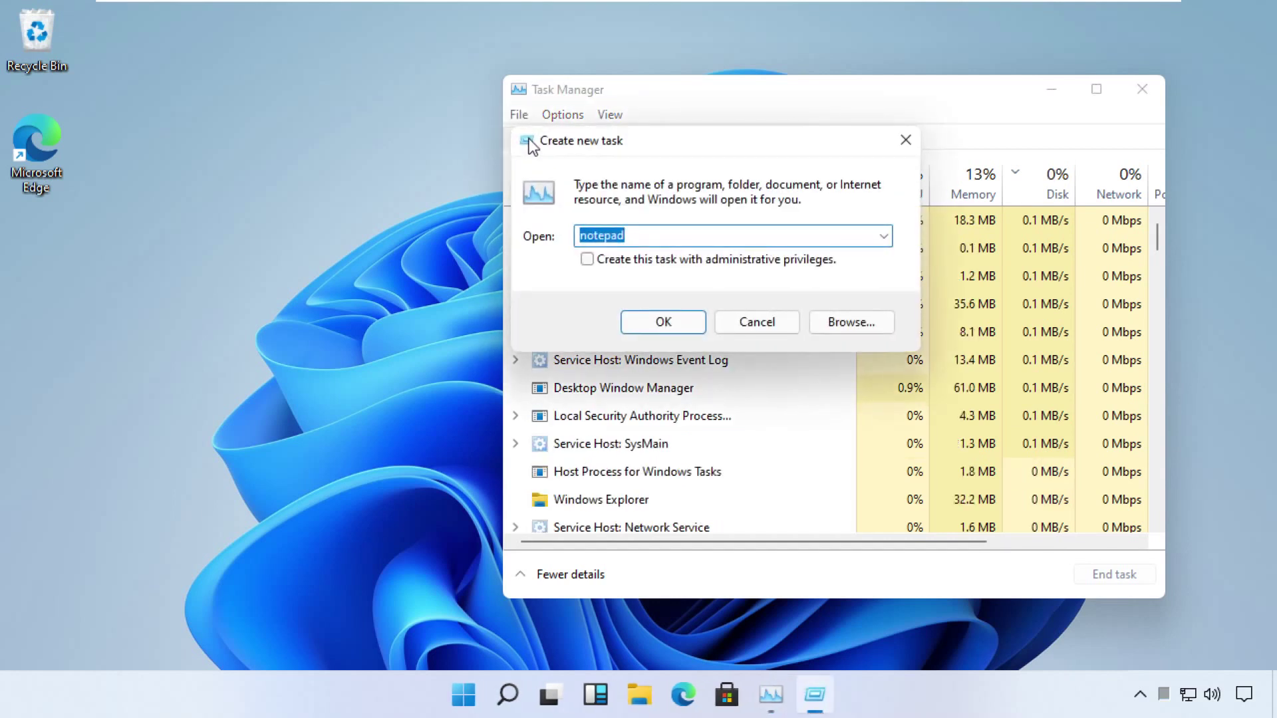
Browse to C:\Windows\System32 and pick cmd.exe as the new task's program.
left_click(848, 323)
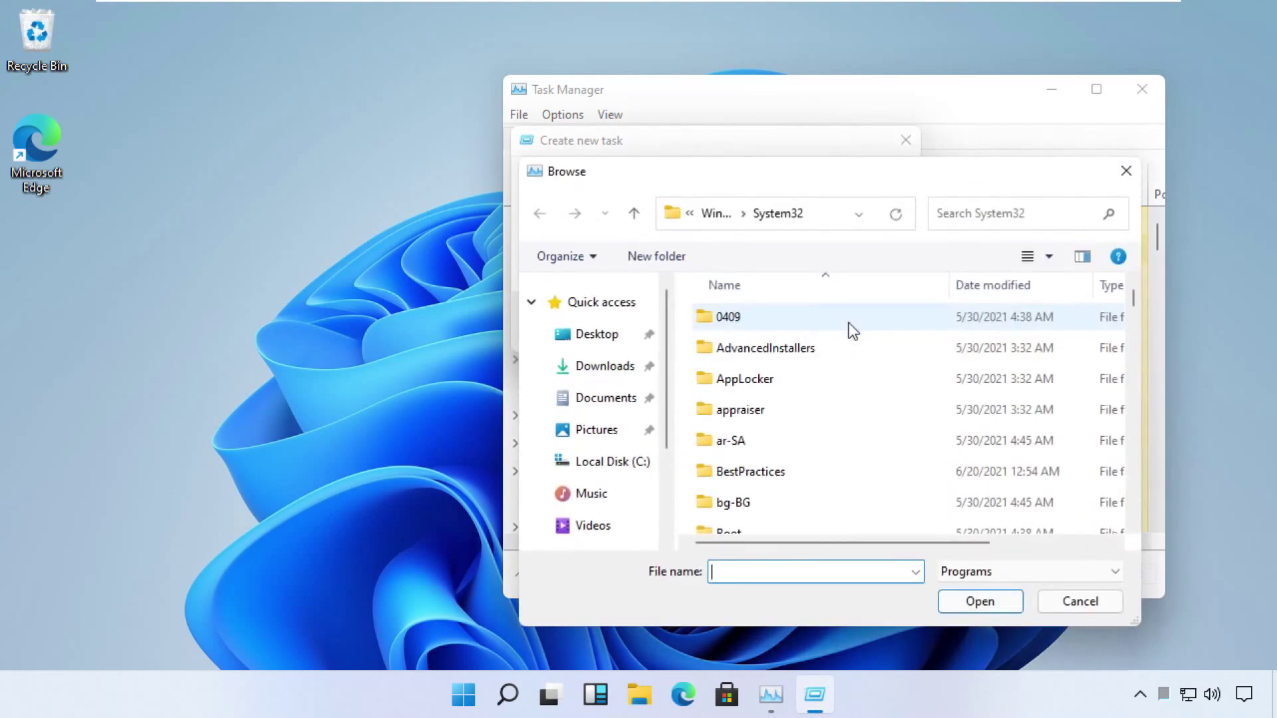
left_click(613, 463)
left_click(741, 472)
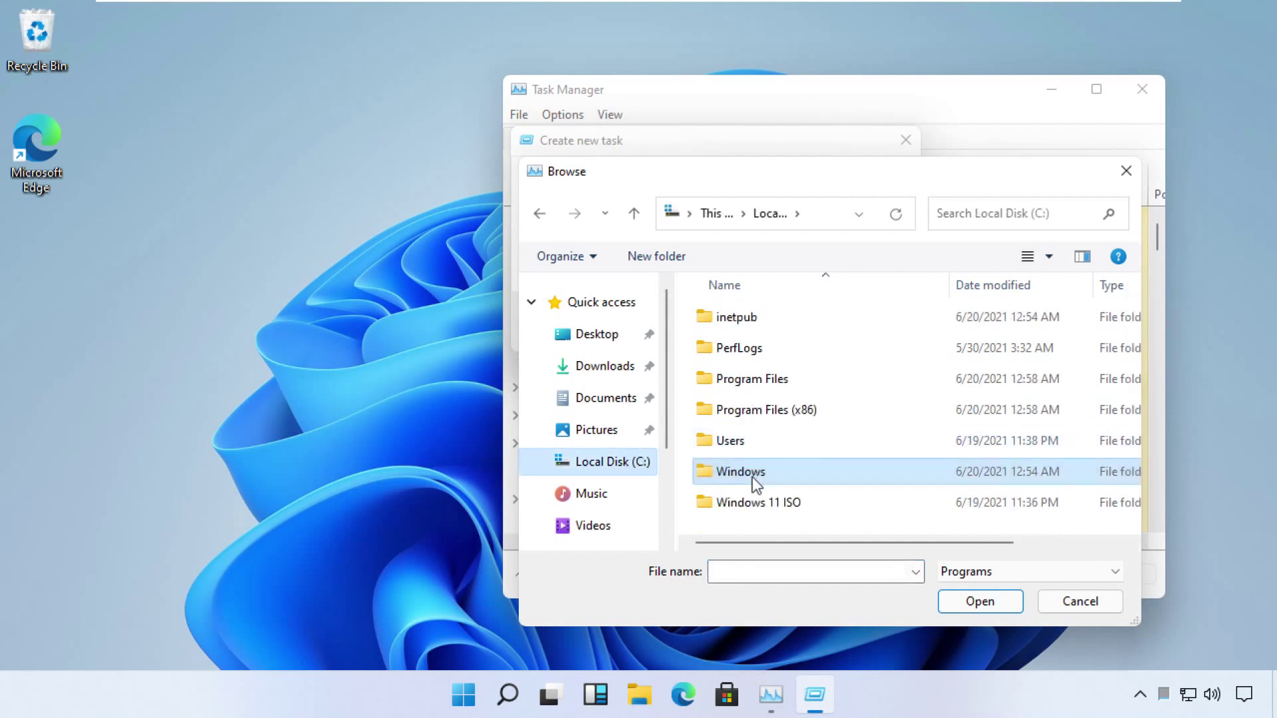
double_click(753, 475)
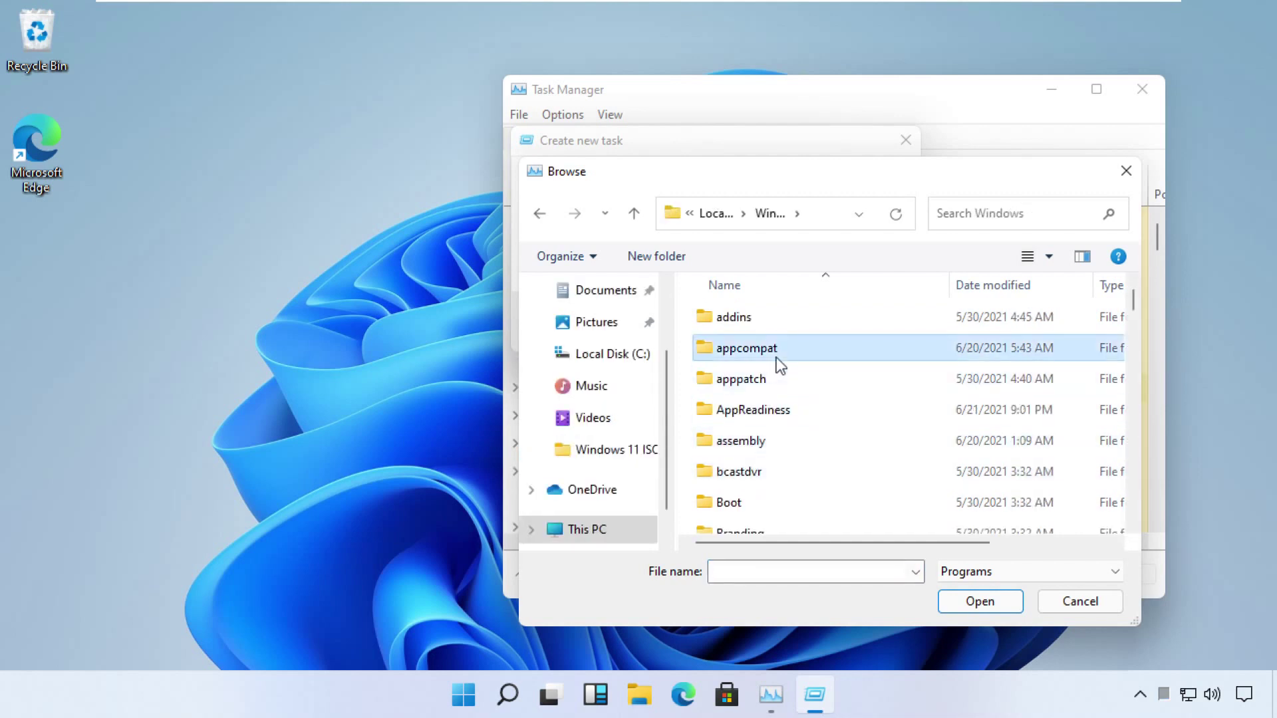
type("s")
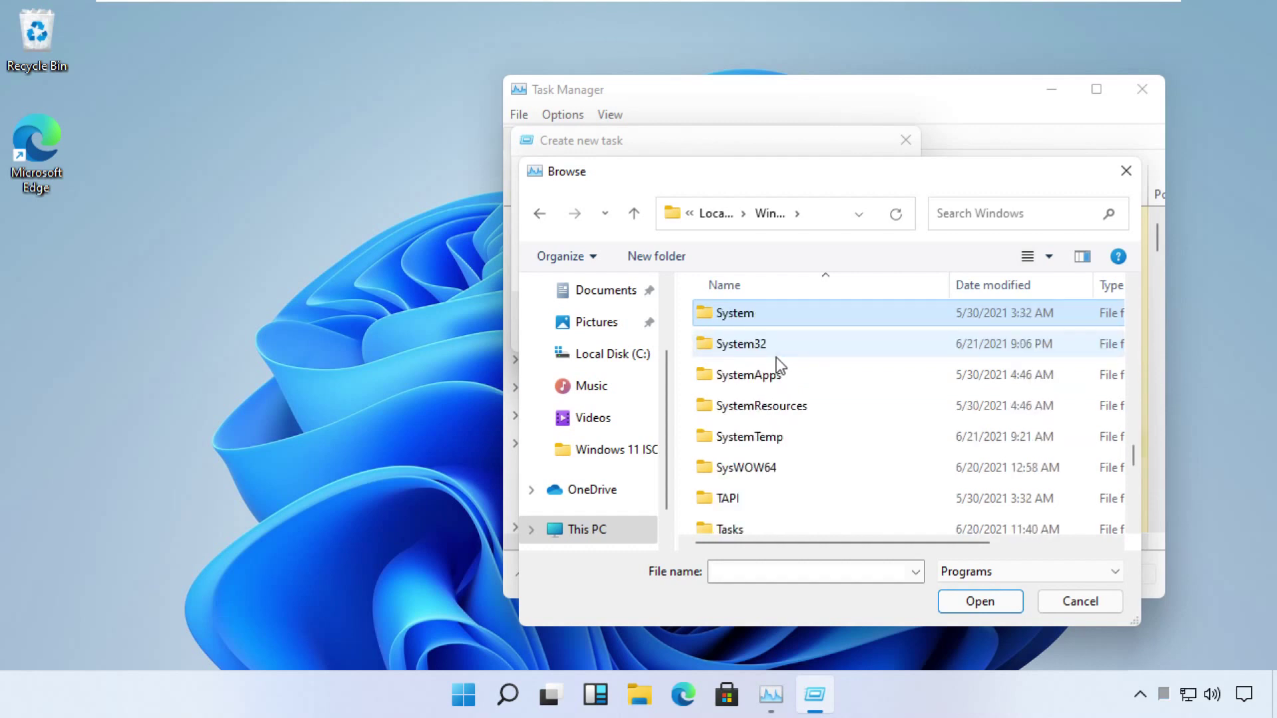
left_click(775, 356)
double_click(780, 344)
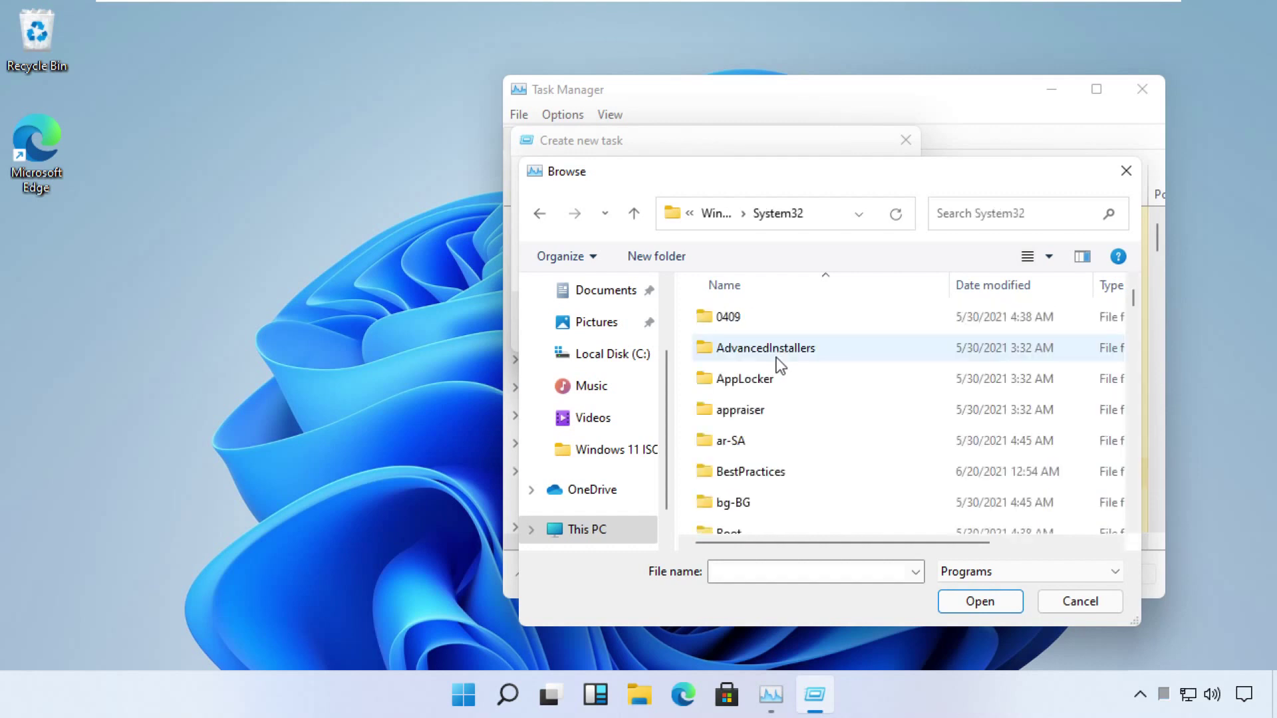
type("cmd")
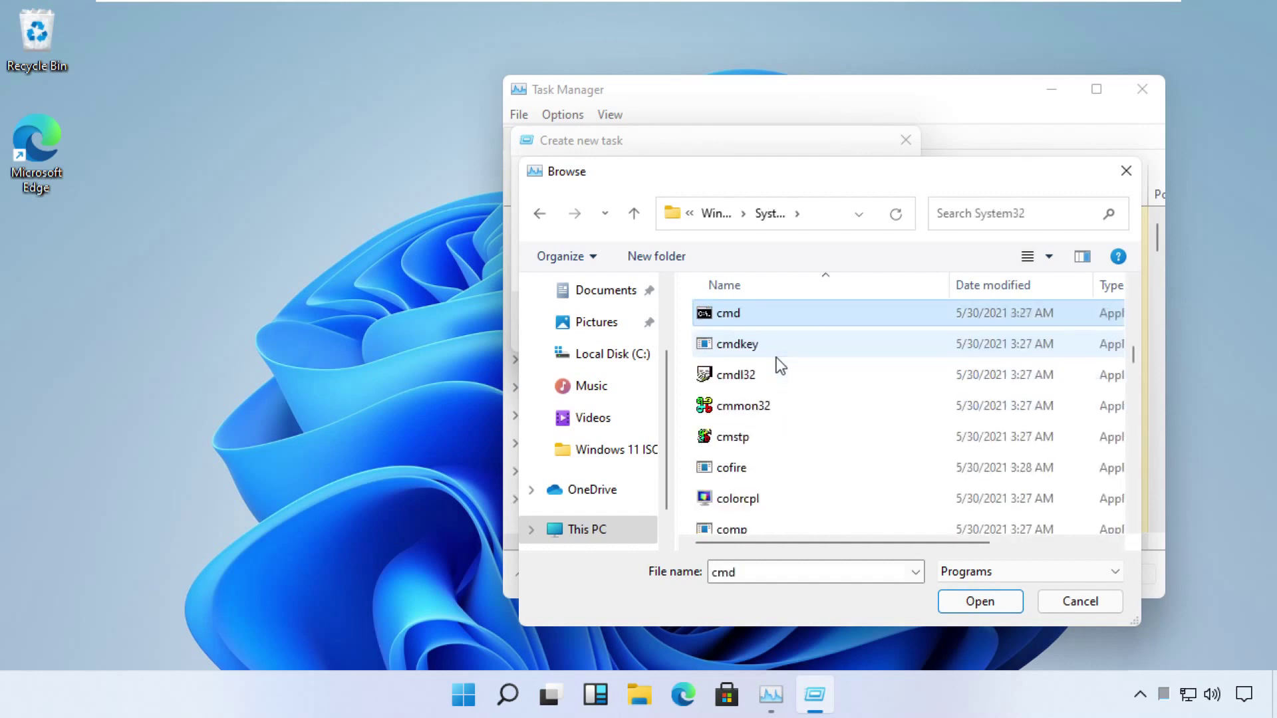
left_click(826, 326)
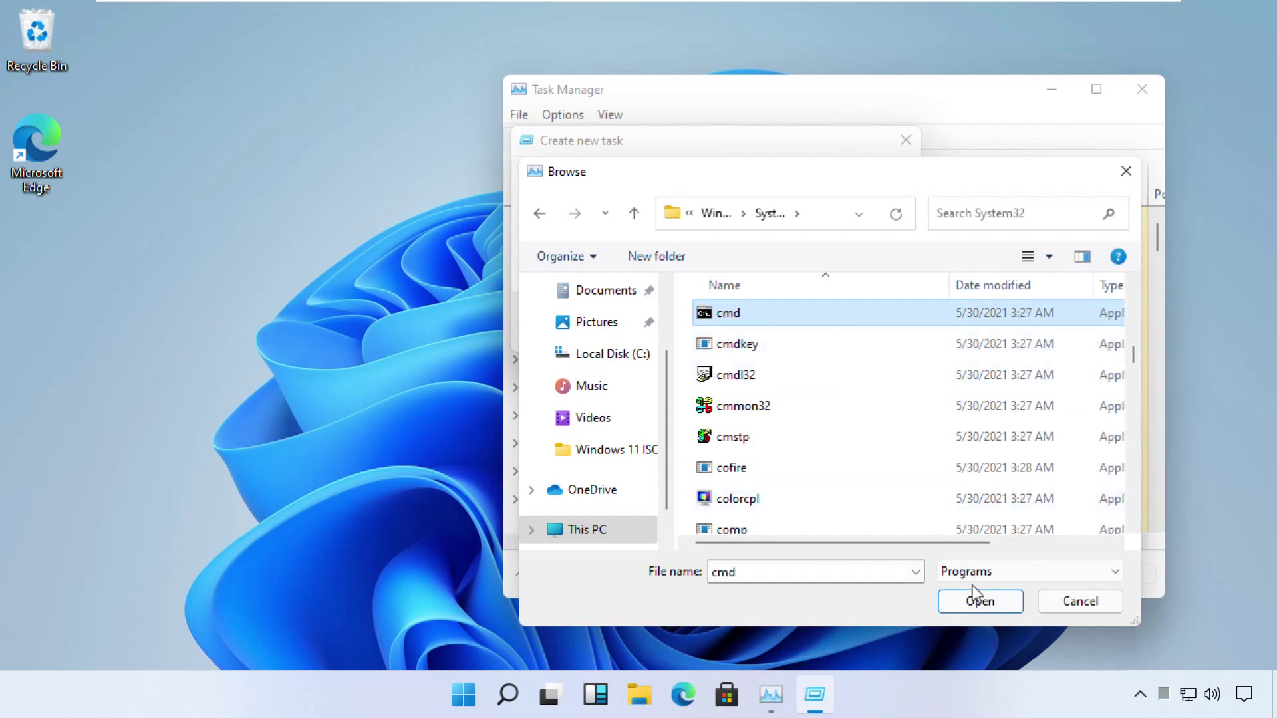
left_click(977, 603)
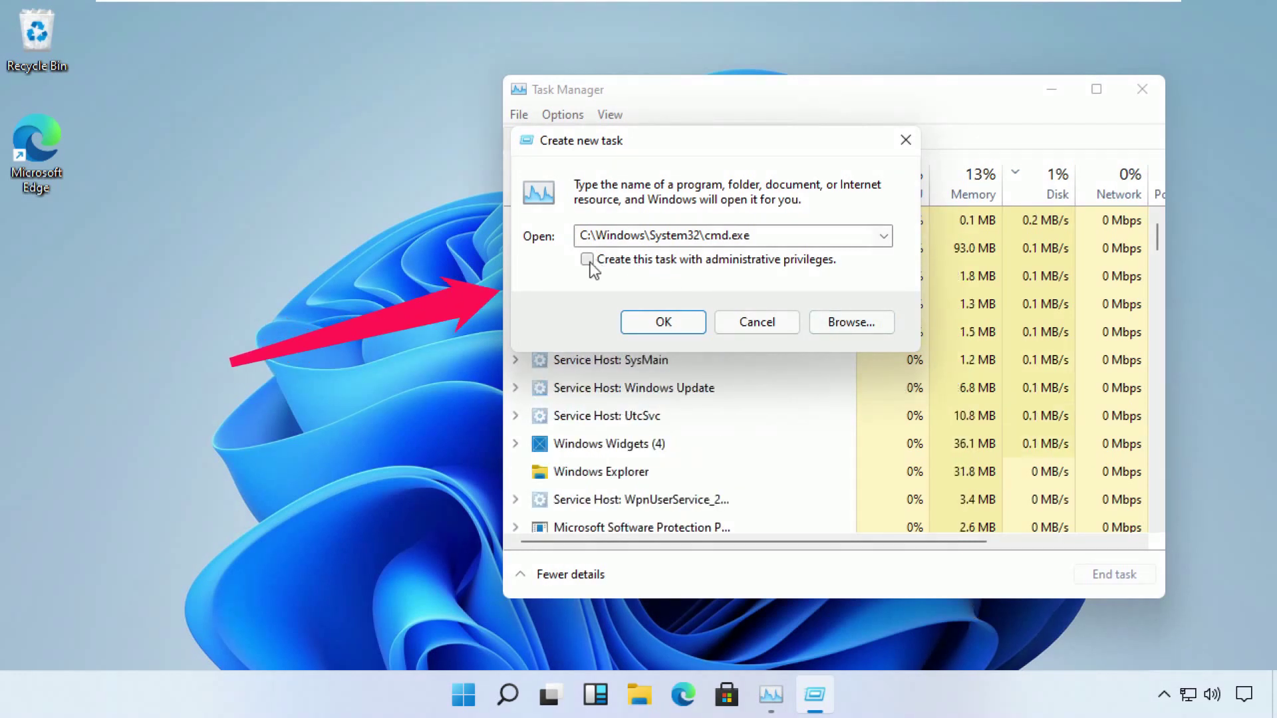
Run cmd.exe with administrative privileges to get an Administrator Command Prompt.
left_click(587, 260)
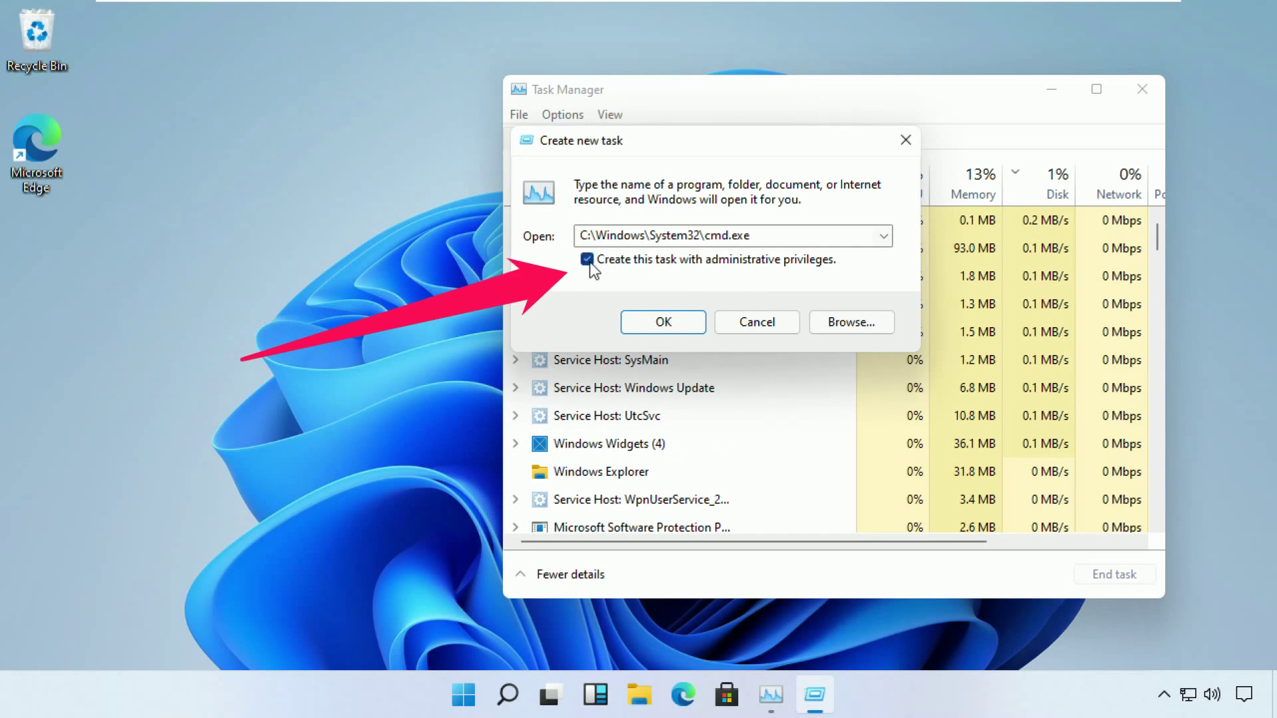
left_click(637, 321)
Run gpupdate, cls and chkdsk c: at the prompt, then exit Command Prompt.
left_click_drag(499, 63, 644, 121)
type("gpupdate")
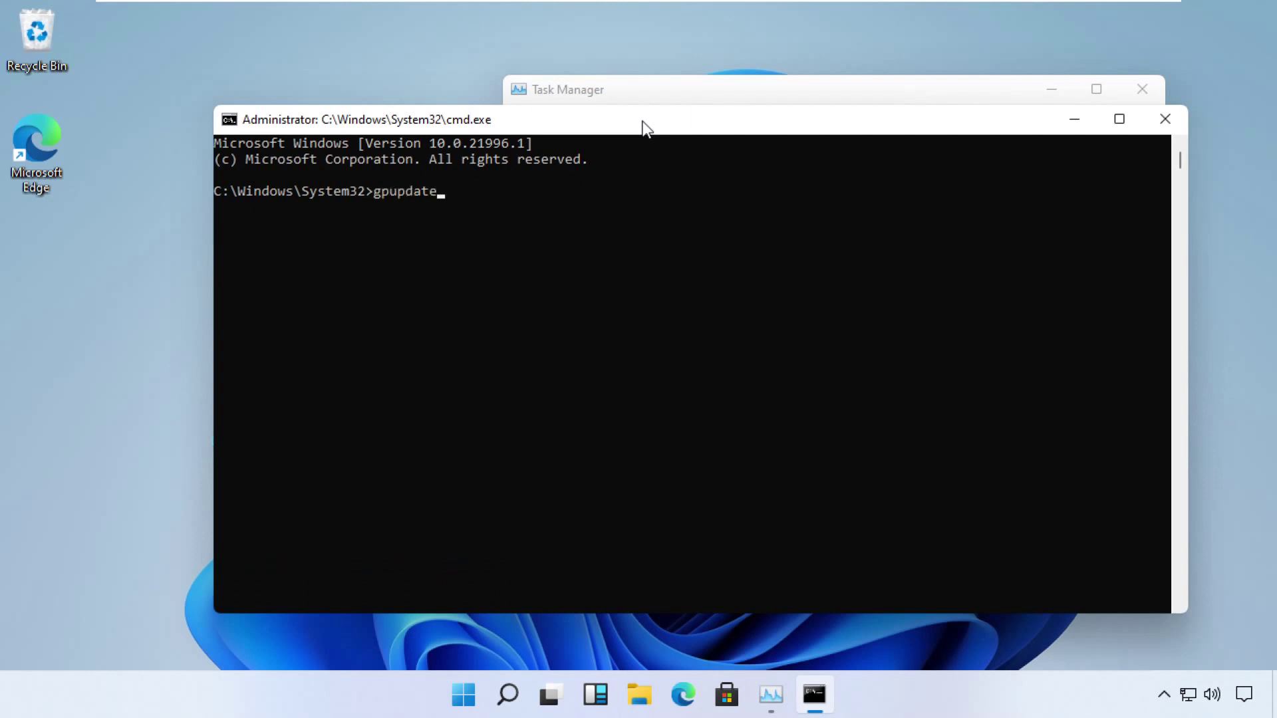
key("Return")
type("cls")
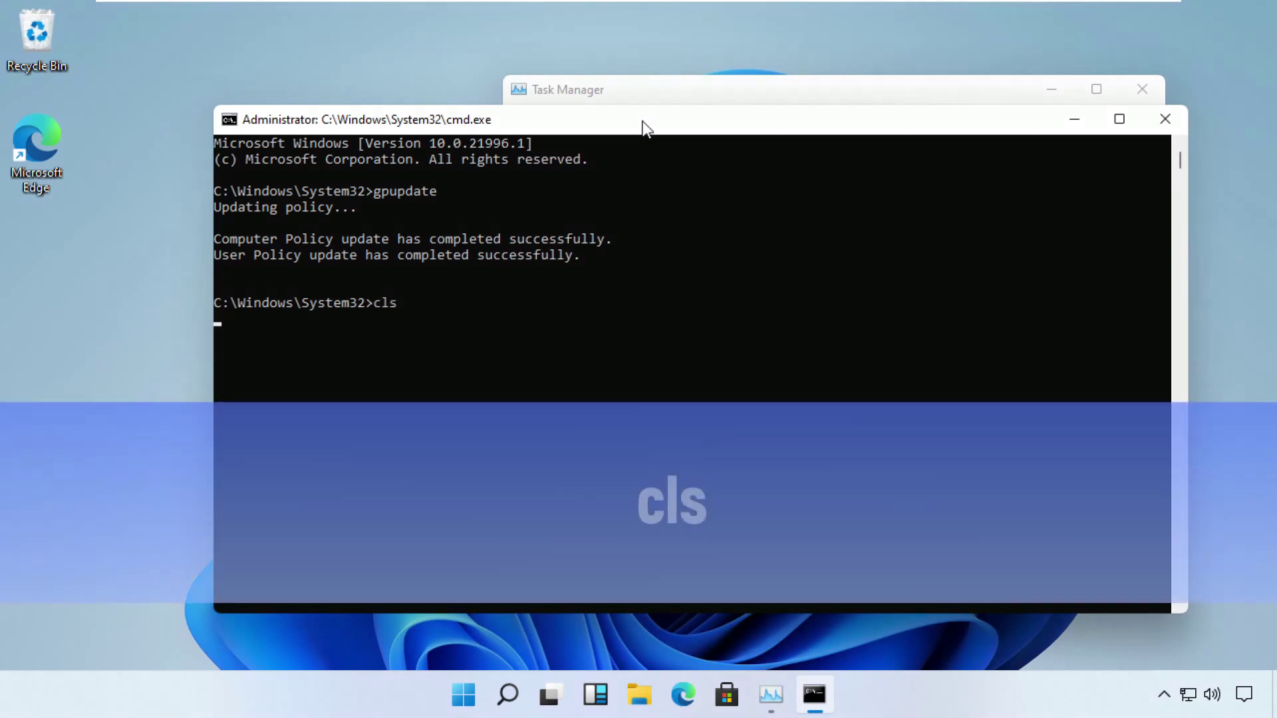
key("Return")
type("chkdsk c")
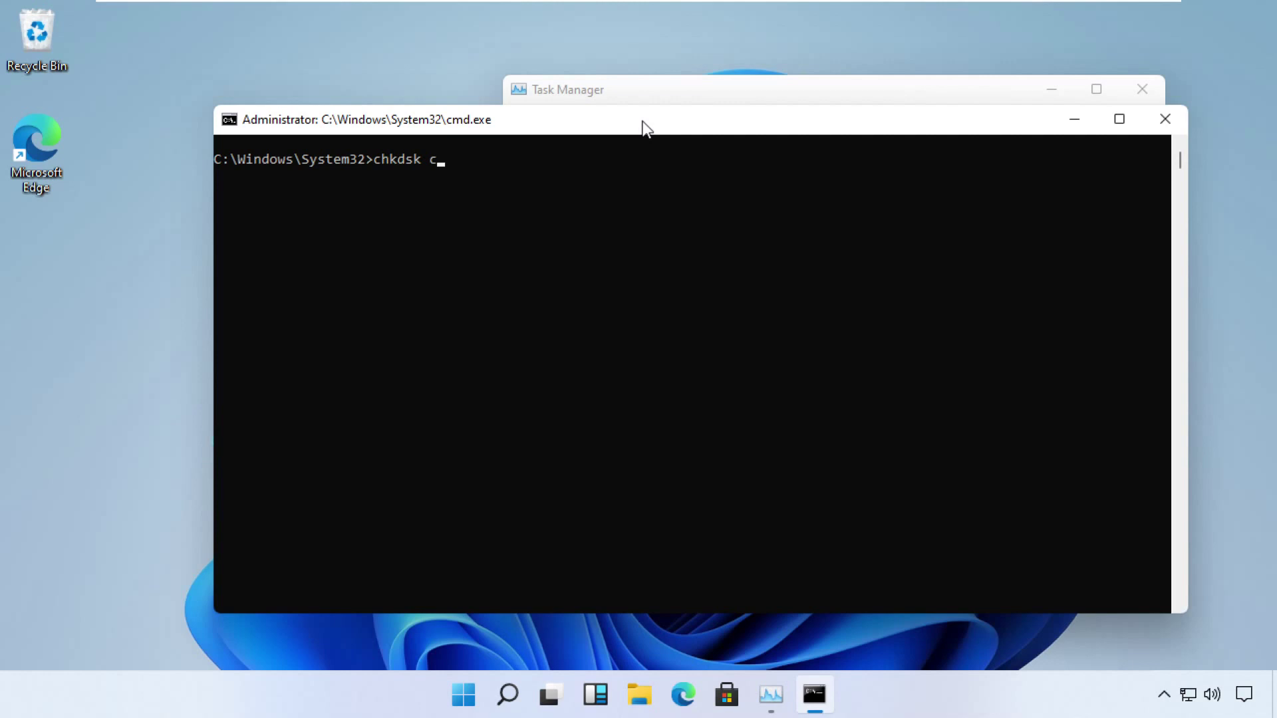
type(":")
key("Return")
type("ex")
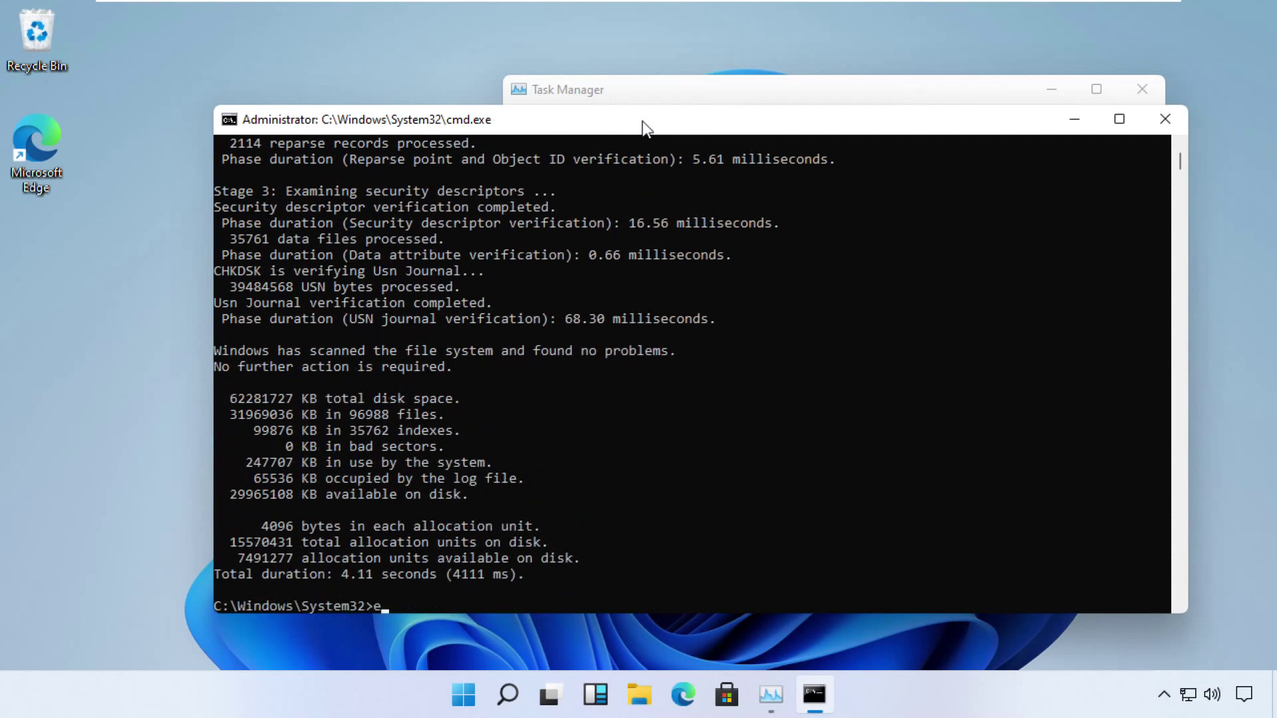
type("it")
key("Return")
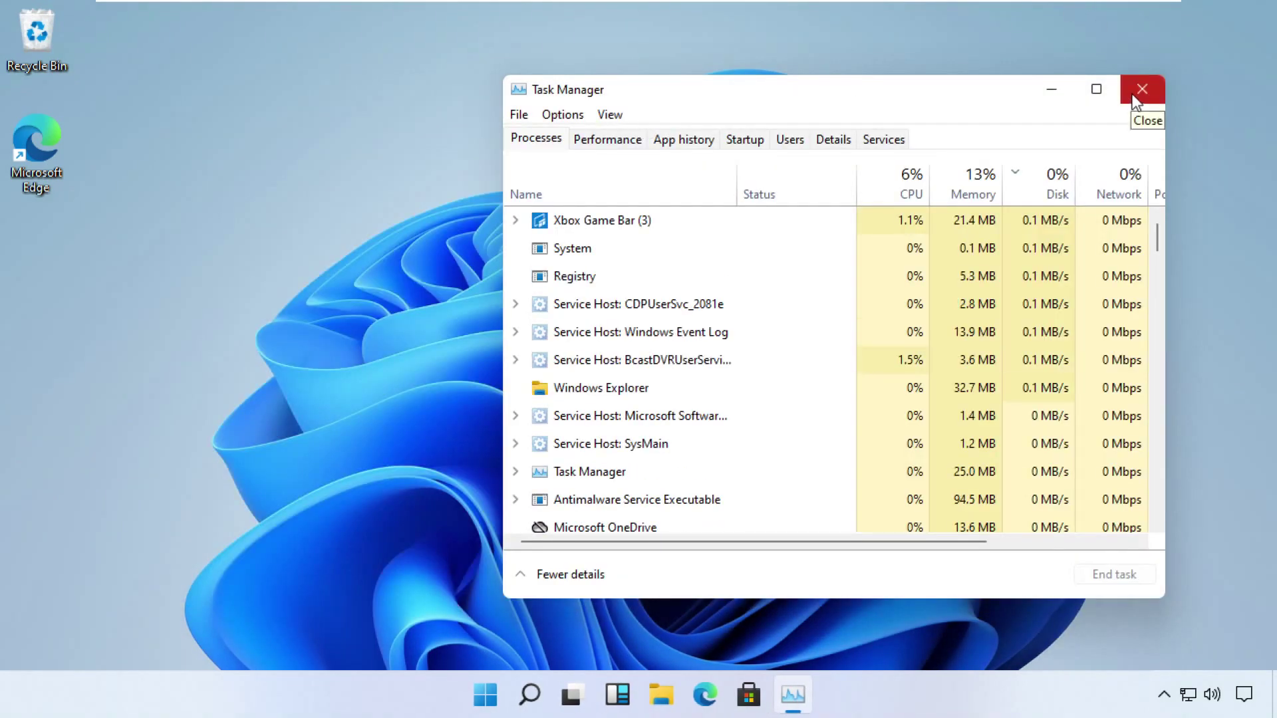
Close Task Manager and relaunch it as administrator from a 'task' search.
left_click(1142, 88)
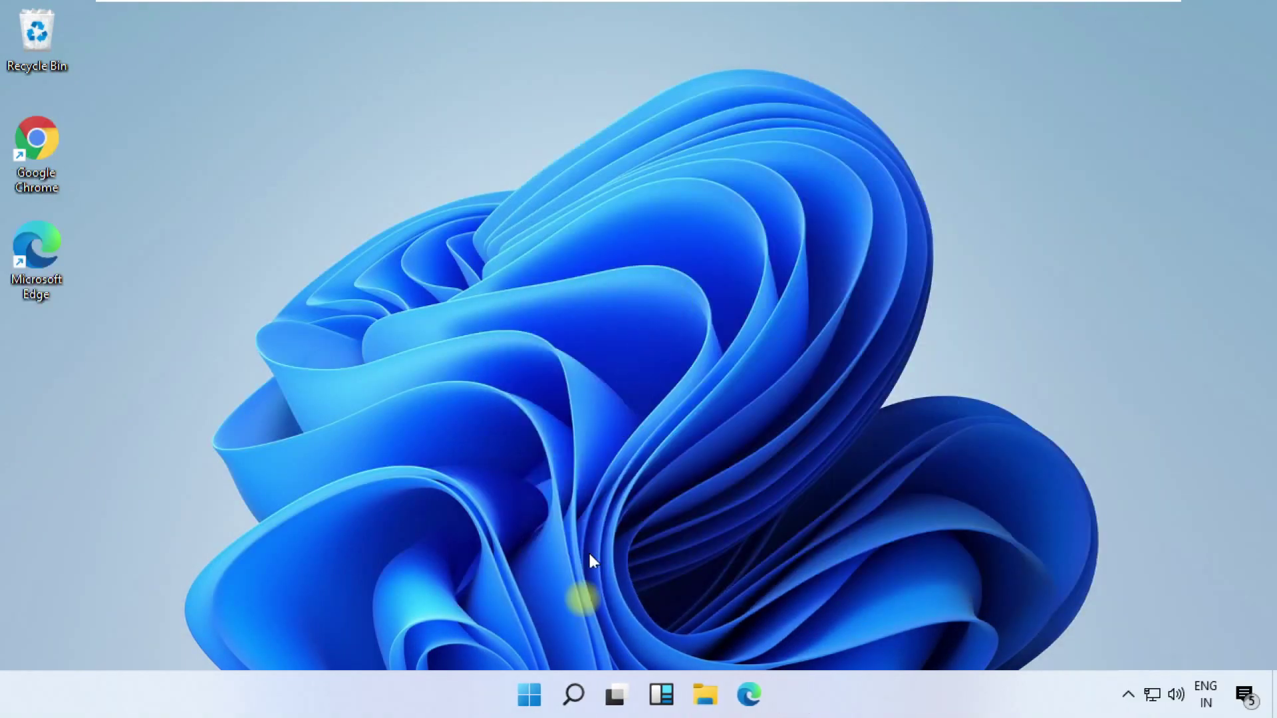
left_click(572, 695)
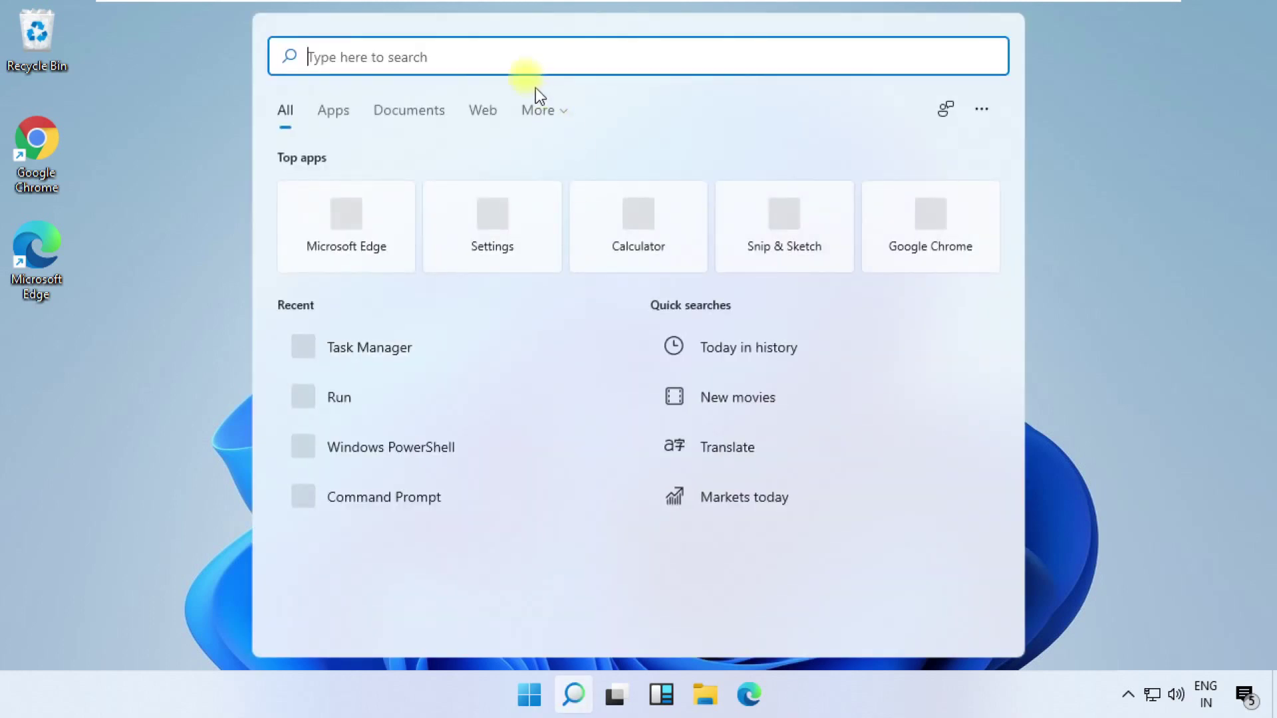
type("t")
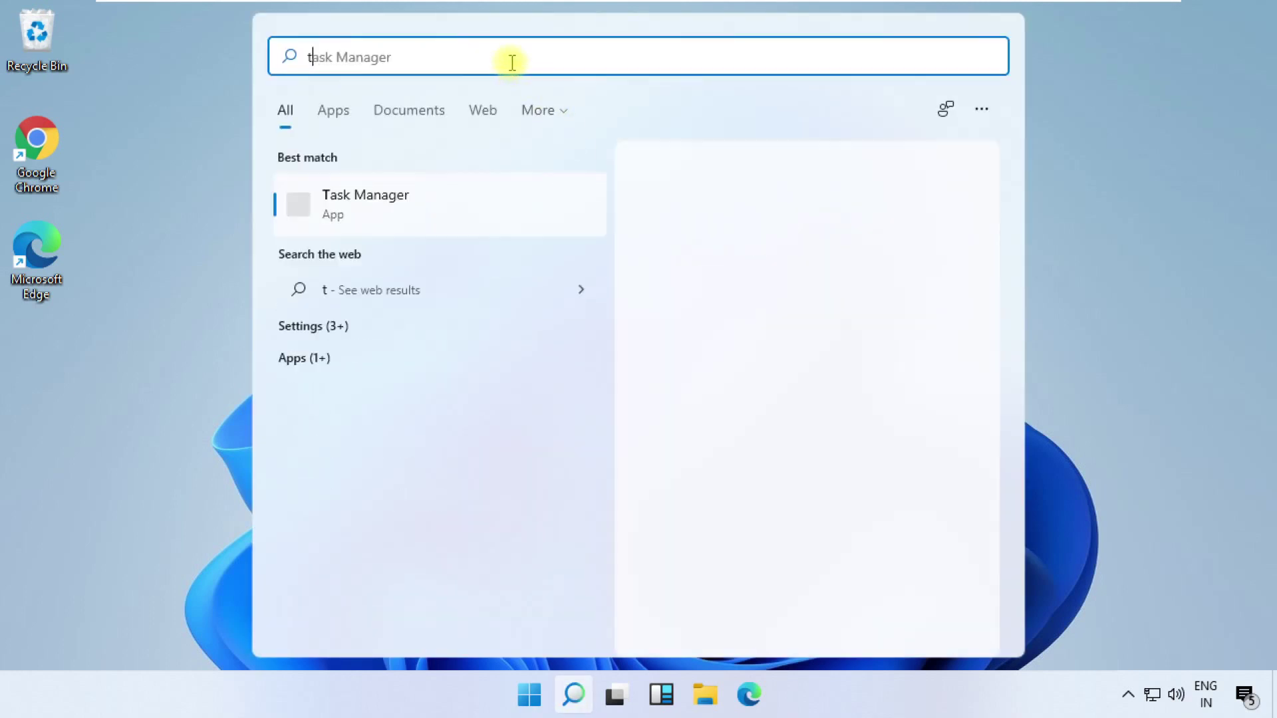
type("ask")
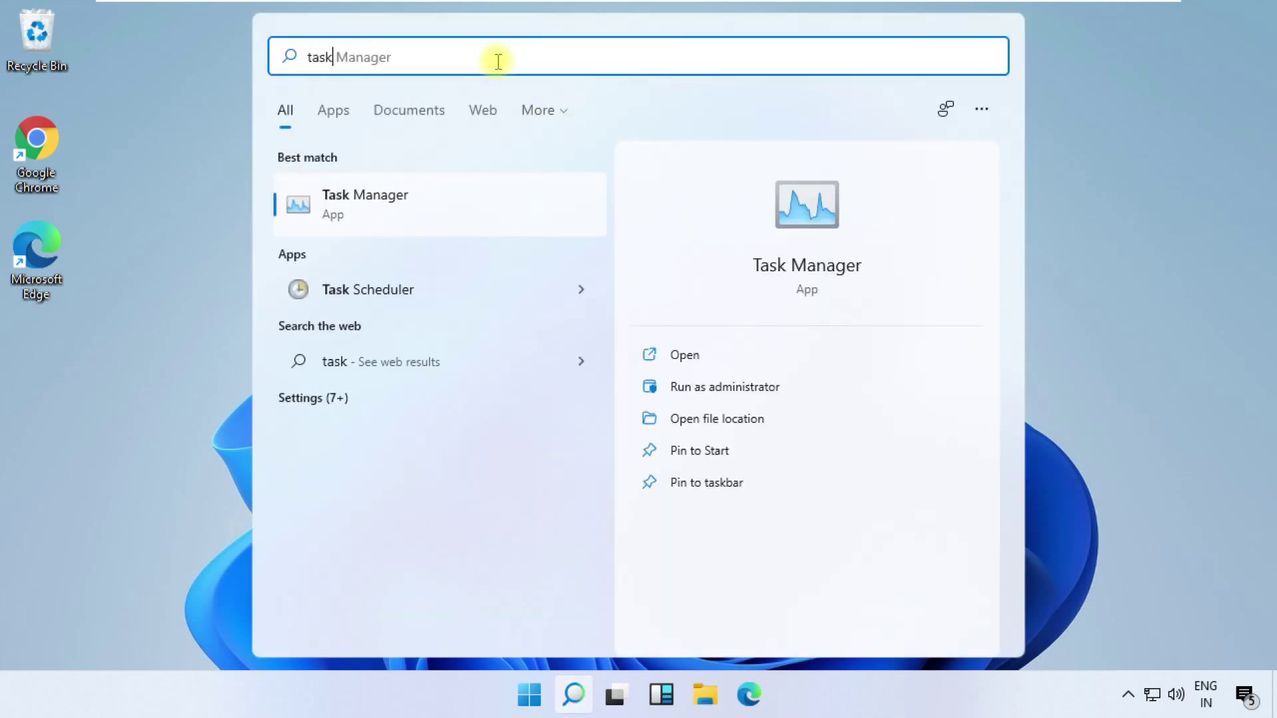
left_click(695, 398)
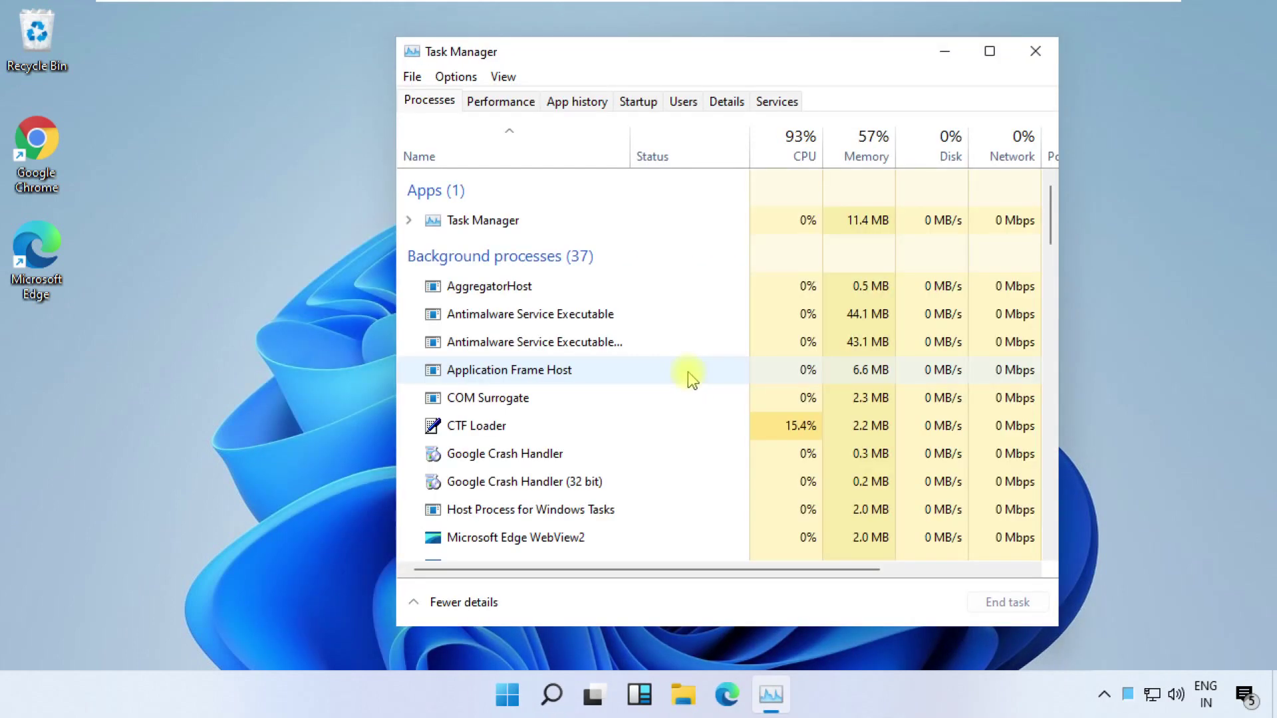
scroll(599, 269, "down", 5)
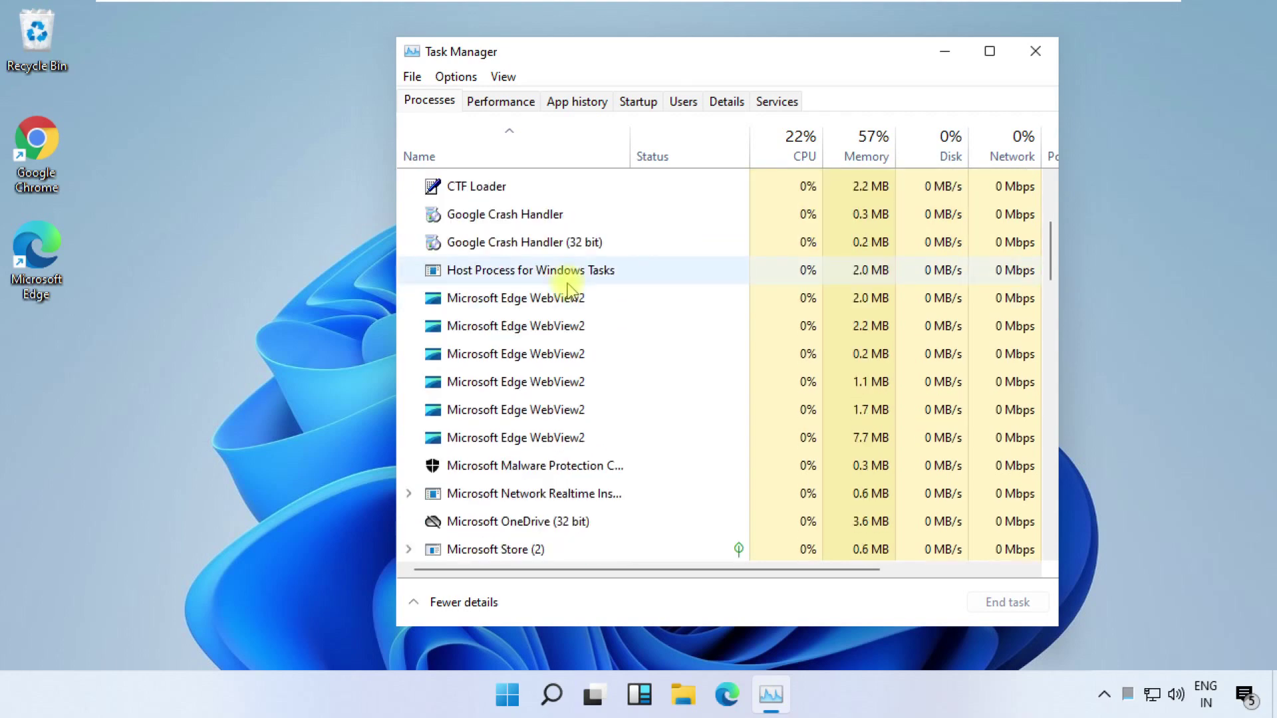
scroll(578, 270, "down", 5)
scroll(574, 275, "down", 5)
scroll(571, 276, "down", 5)
scroll(572, 275, "down", 5)
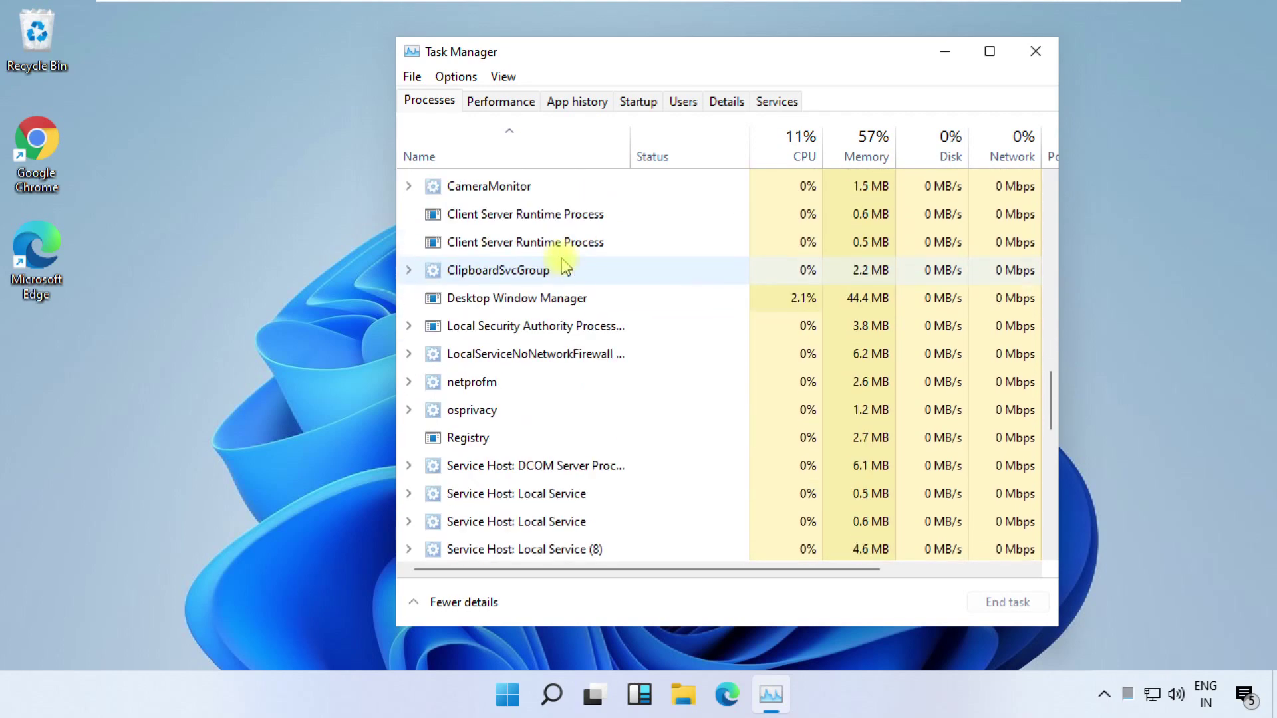
scroll(568, 269, "down", 5)
scroll(568, 265, "down", 5)
scroll(565, 260, "down", 5)
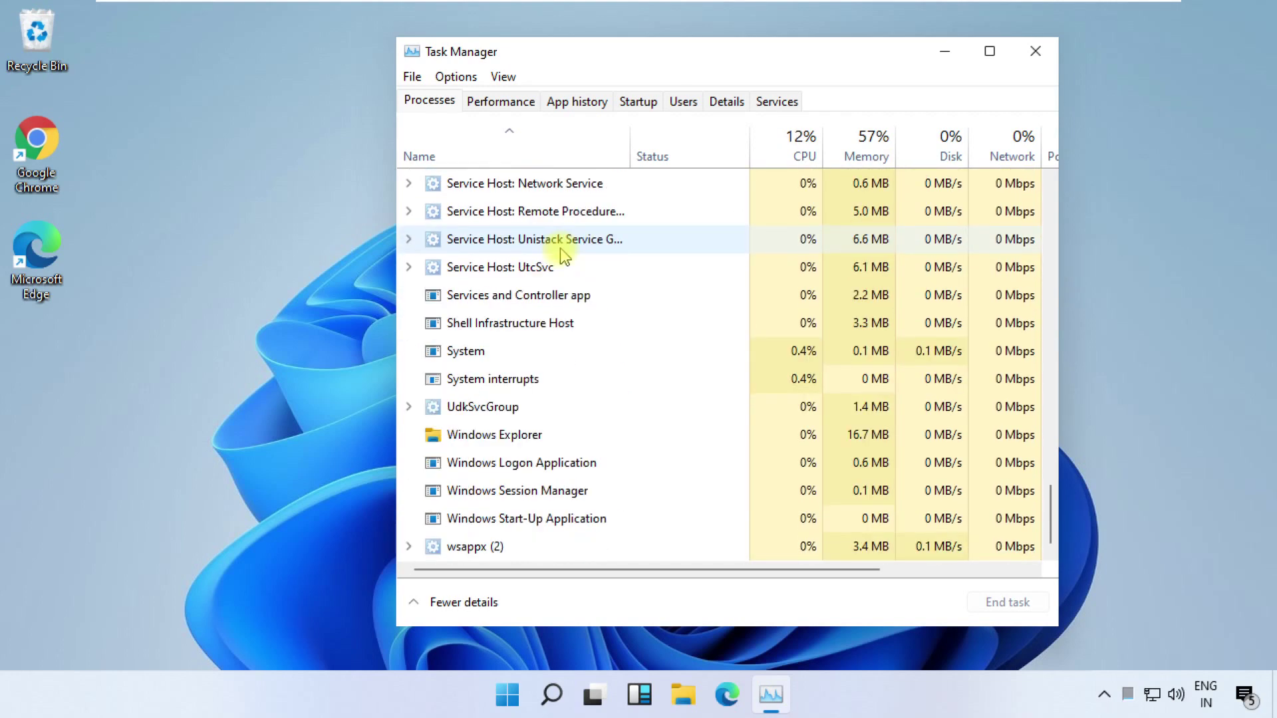
Restart the Windows Explorer process from Task Manager's Processes list.
right_click(518, 434)
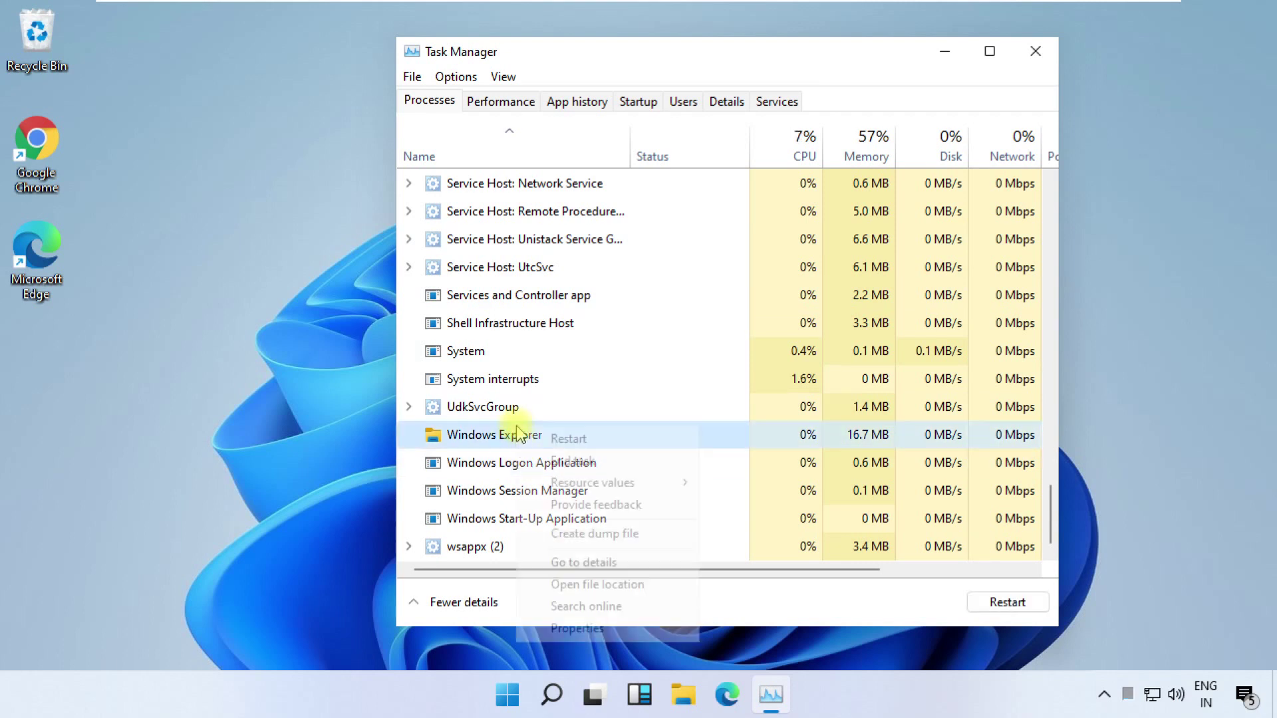
left_click(557, 462)
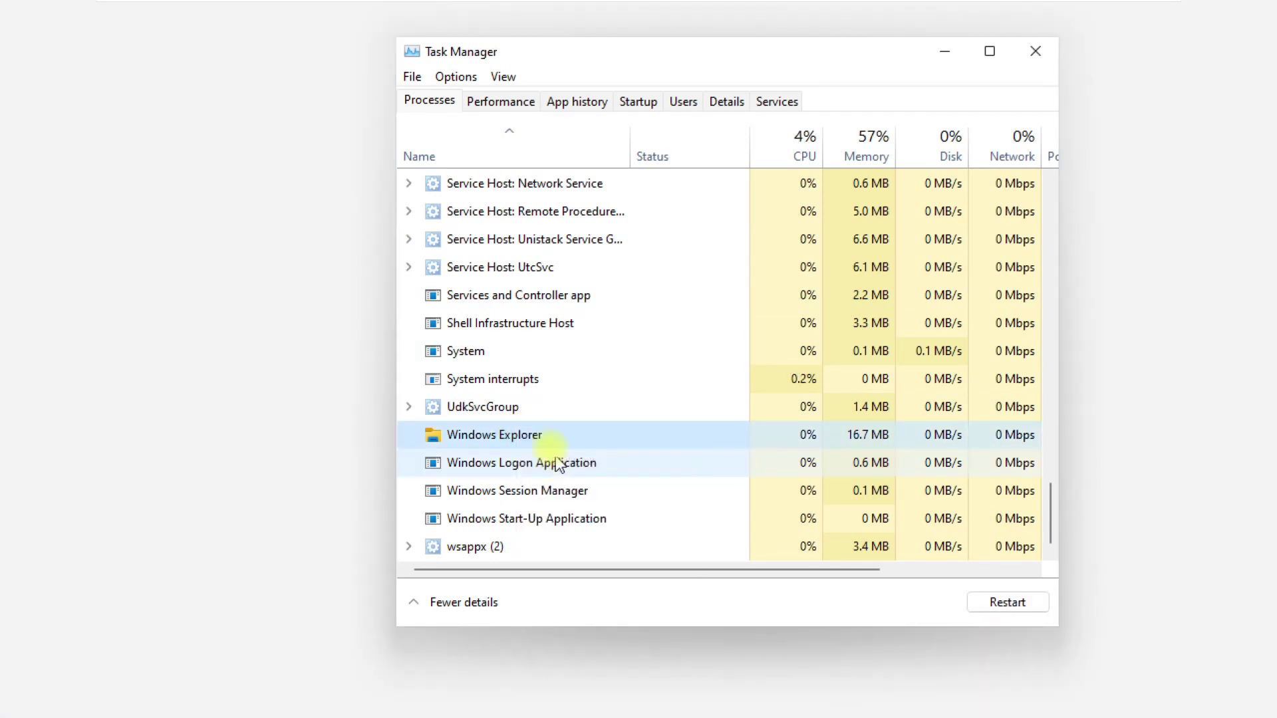
Run explorer.exe as a new elevated task to restore the desktop and taskbar.
left_click(413, 77)
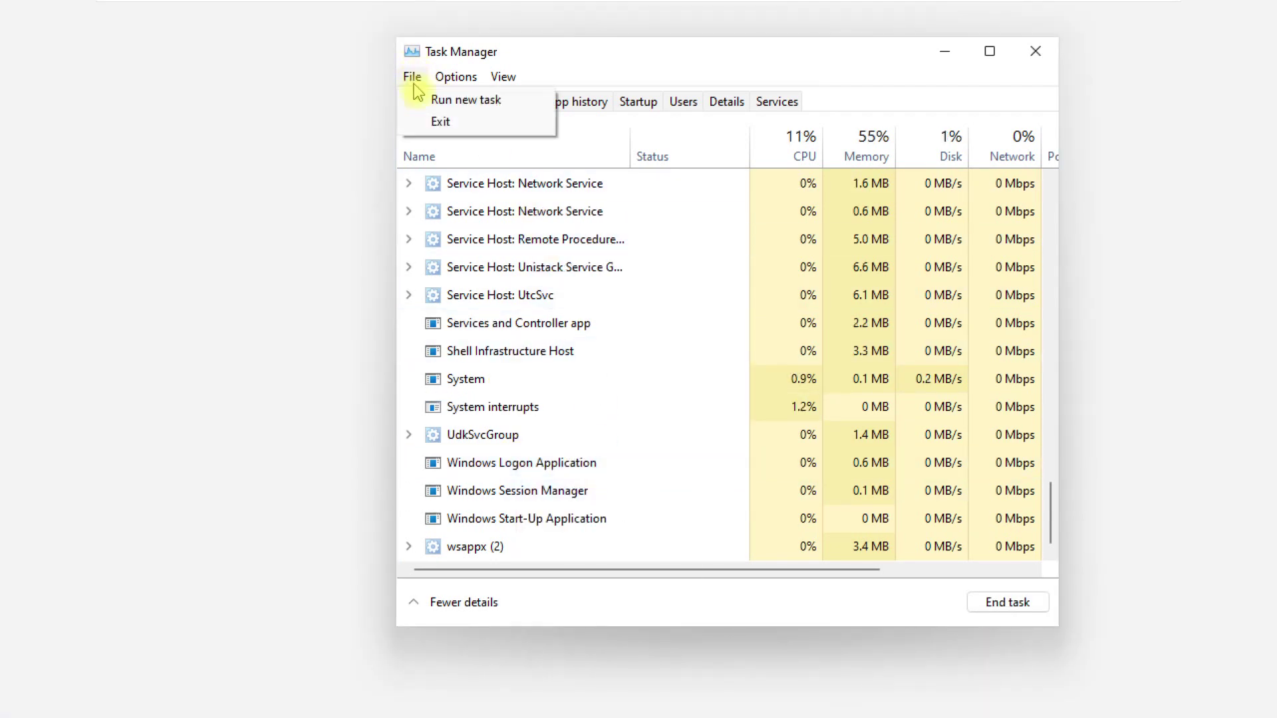
left_click(459, 95)
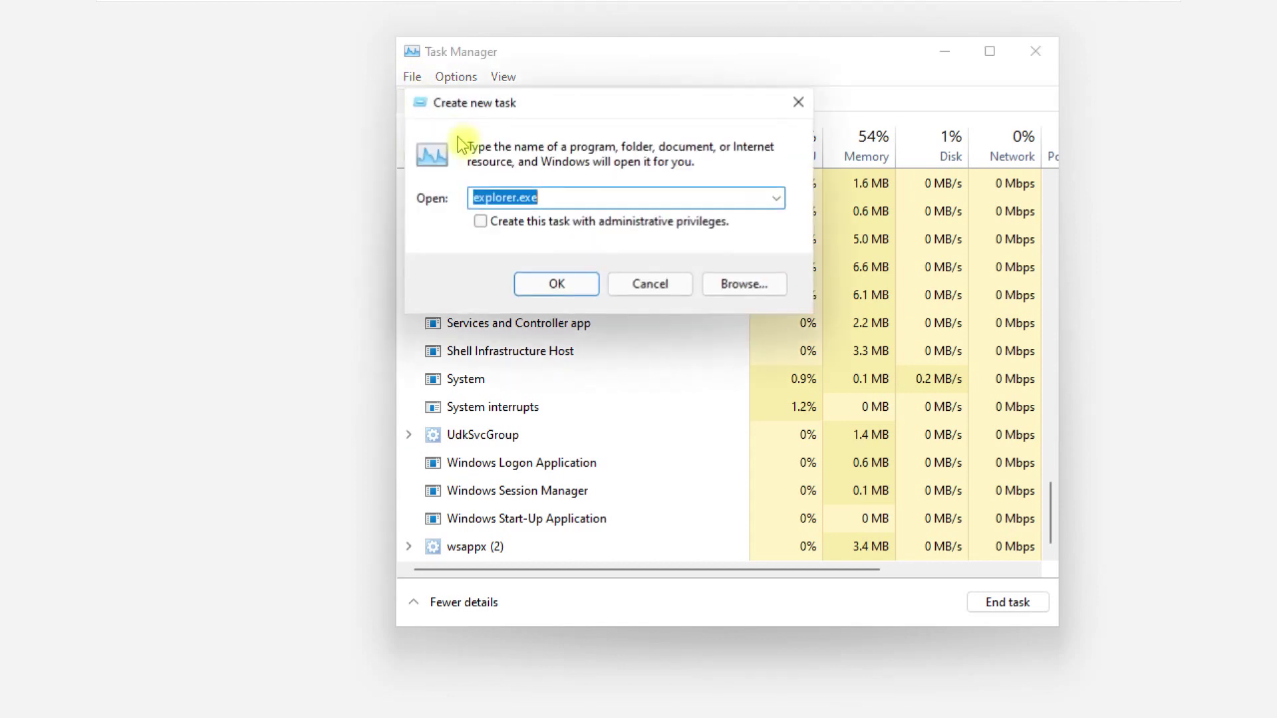
left_click(550, 196)
key("BackSpace")
key("BackSpace")
key("BackSpace")
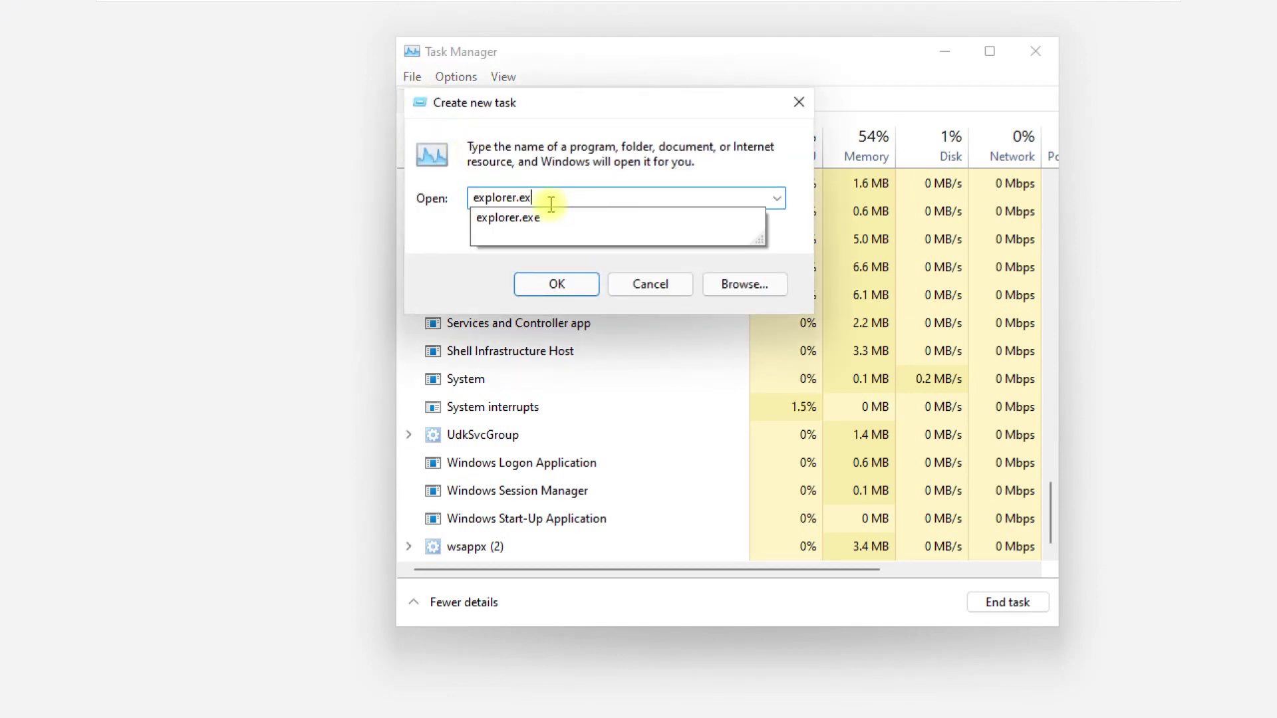
key("BackSpace")
key("BackSpace")
key("BackSpace")
key("BackSpace")
key("BackSpace")
key("BackSpace")
type("expl")
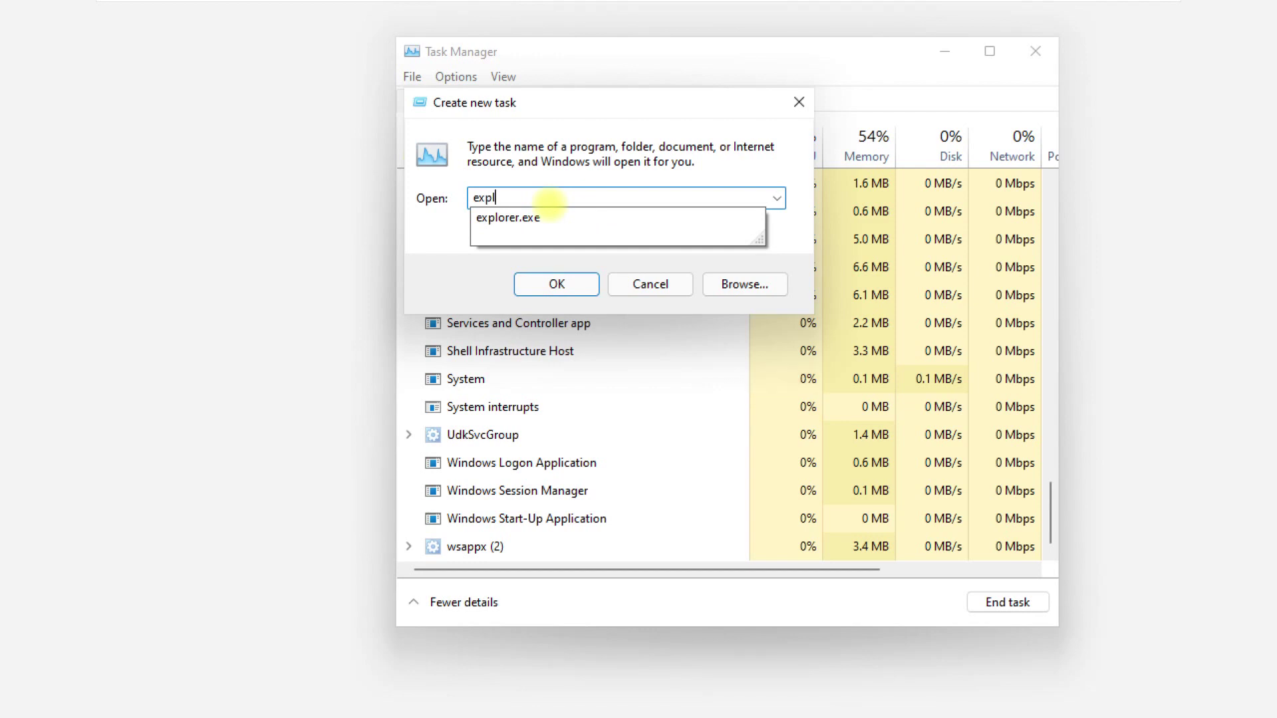
type("orer.exe")
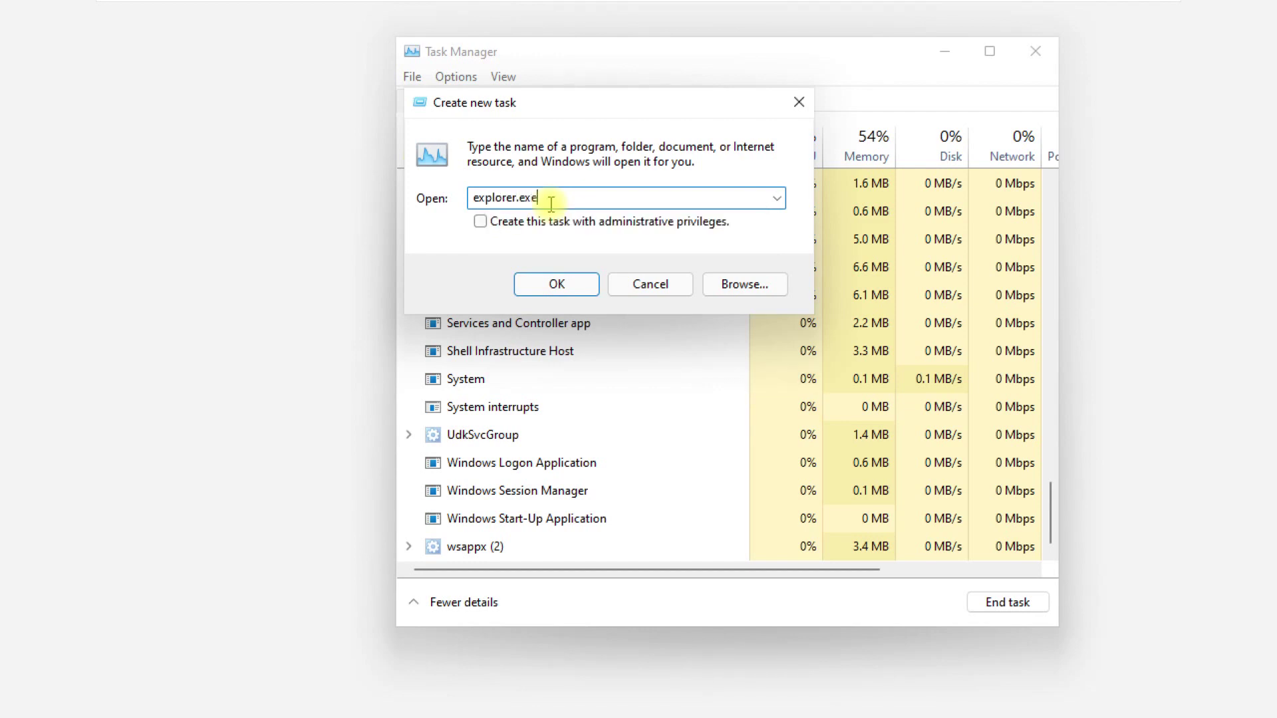
left_click(479, 220)
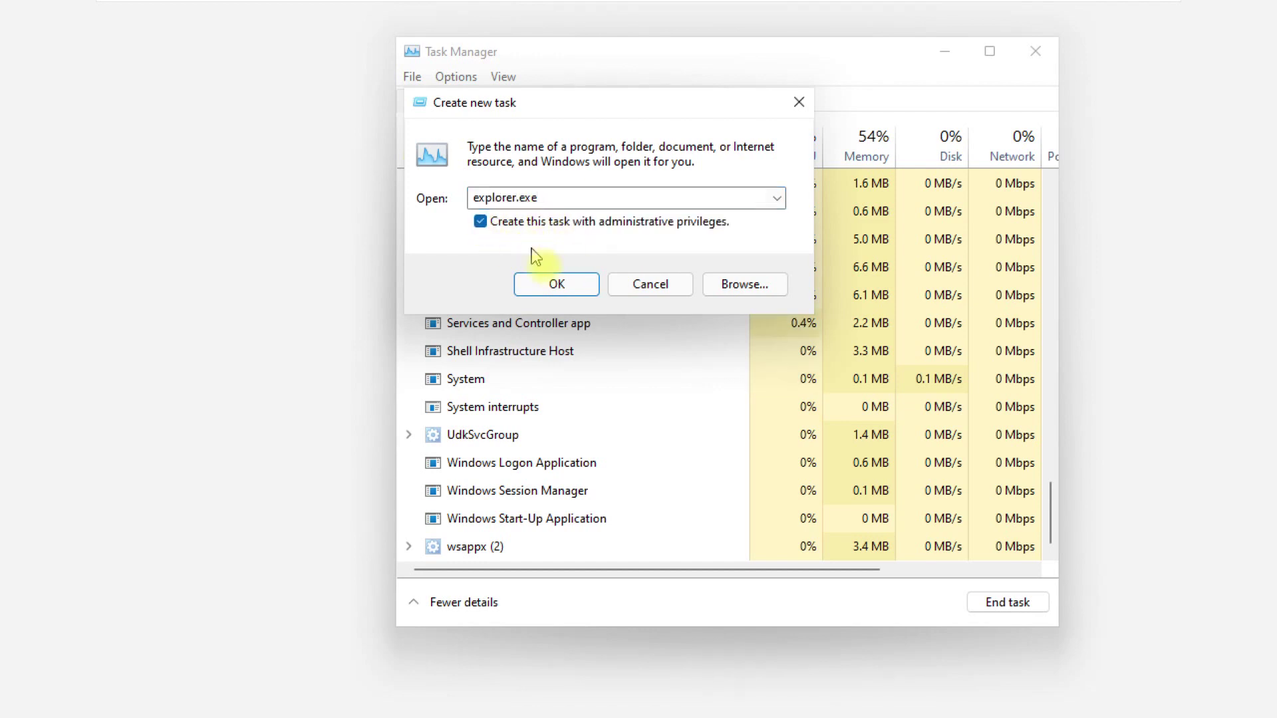
left_click(557, 284)
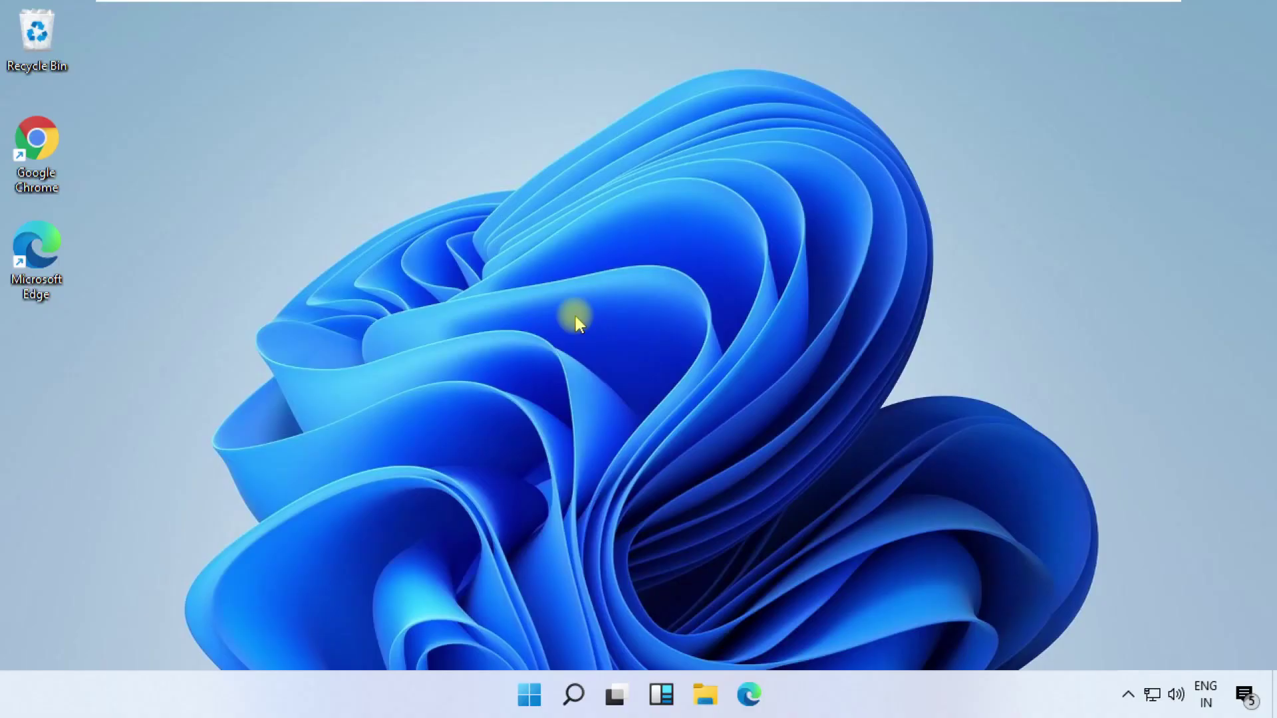
Search 'resto' and open 'Create a restore point' in System Properties.
left_click(574, 695)
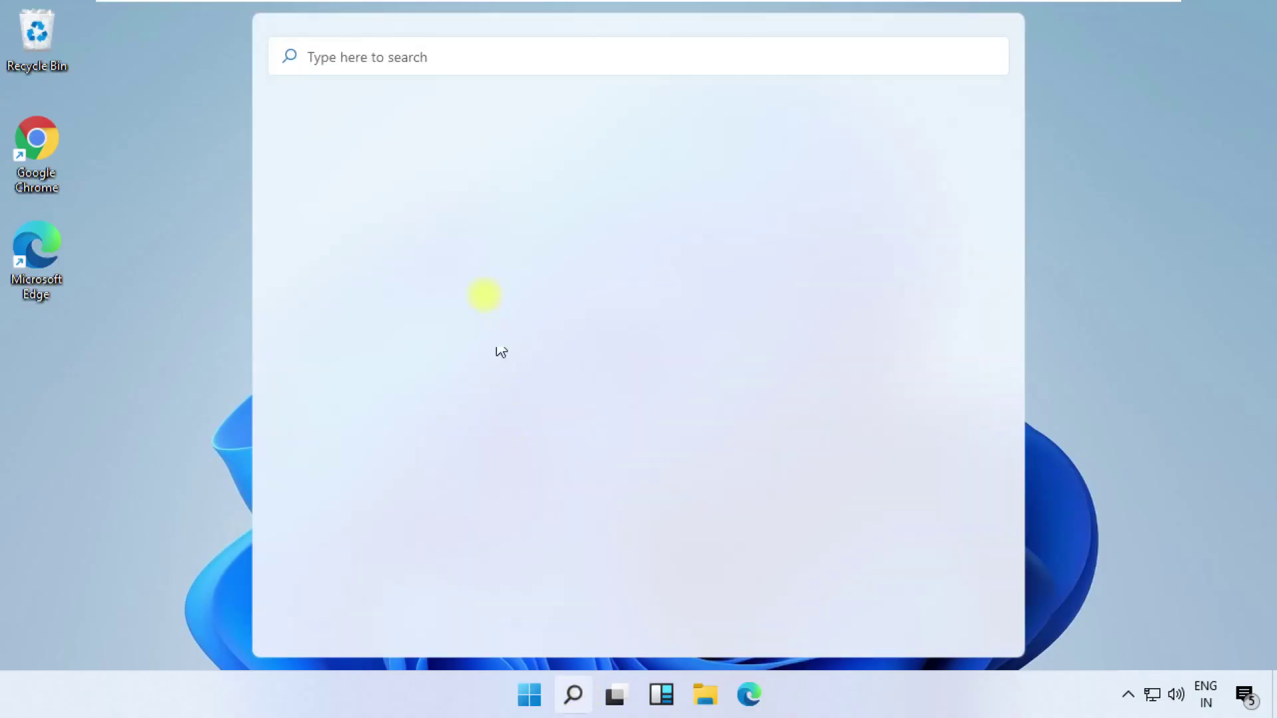
type("r")
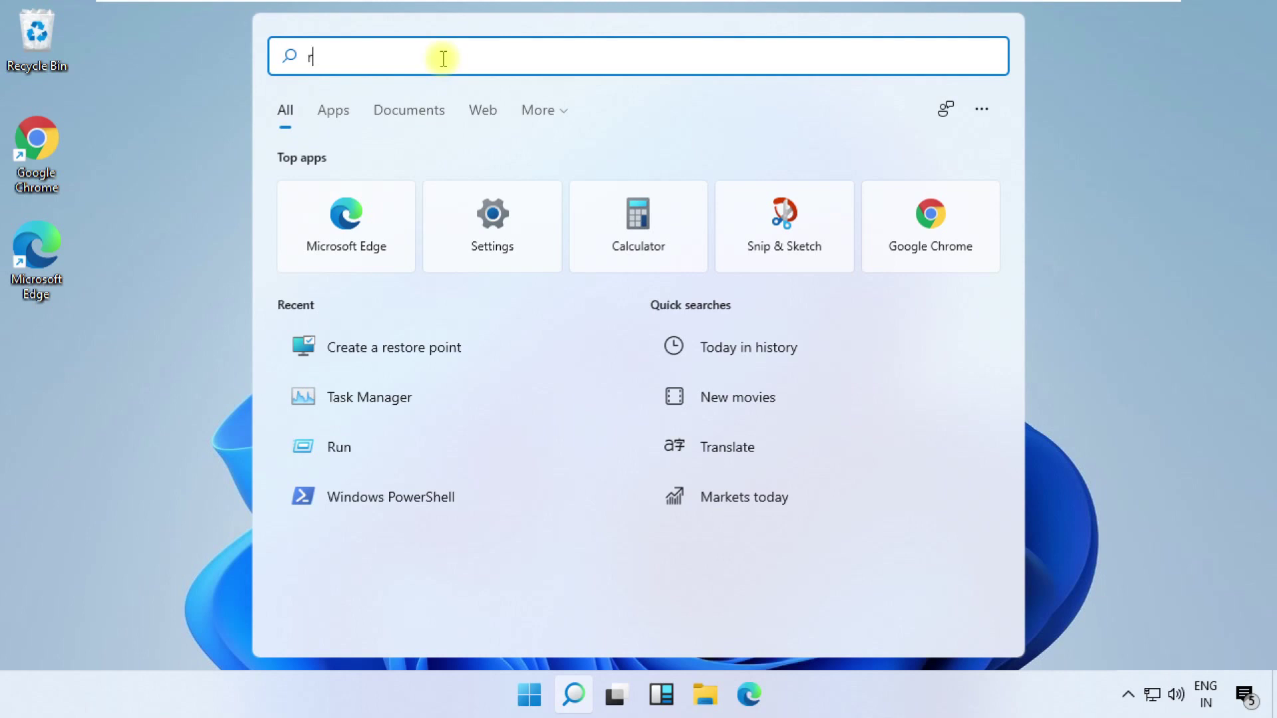
type("esto")
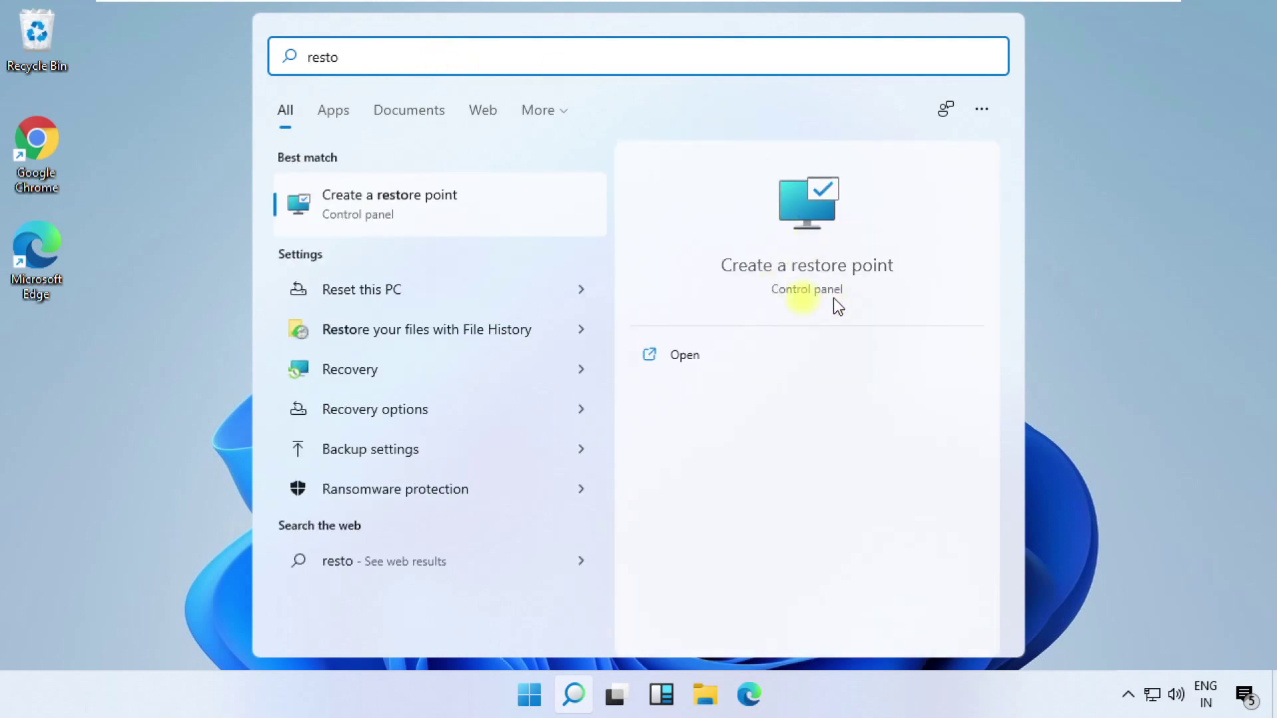
left_click(691, 363)
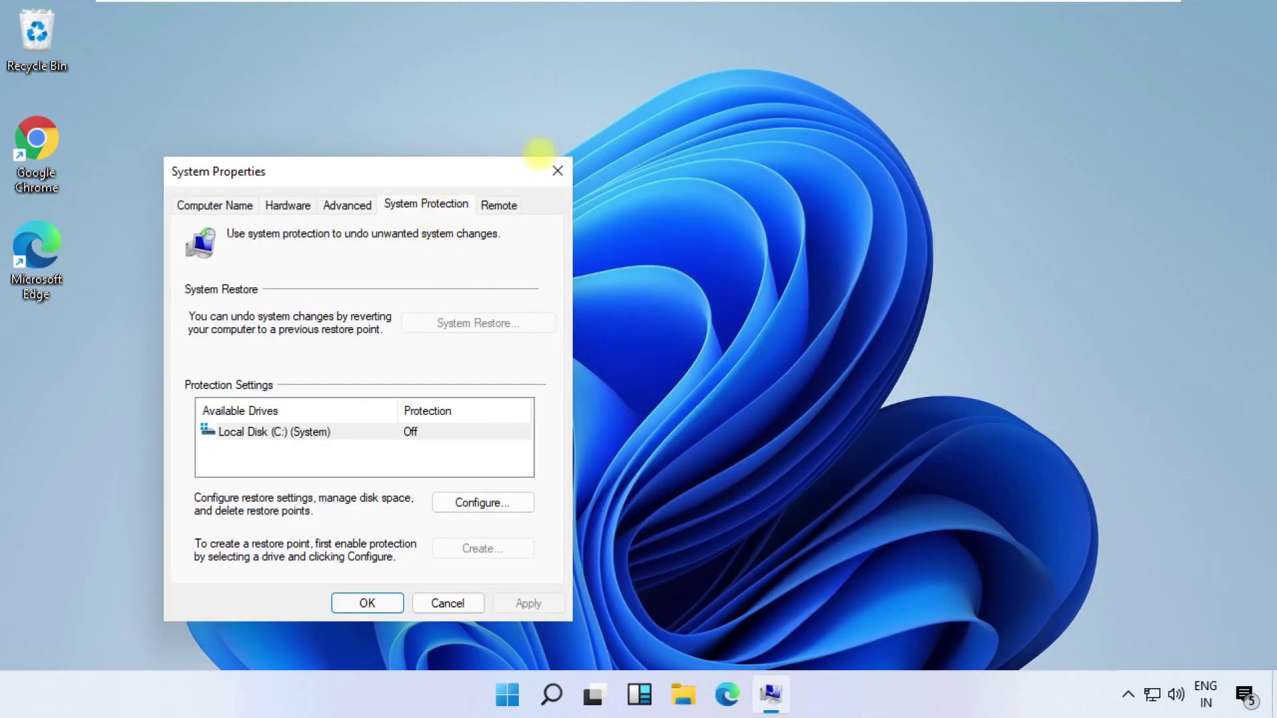
Select 'Turn on system protection' for Local Disk (C:), then apply and confirm.
left_click_drag(456, 172, 634, 118)
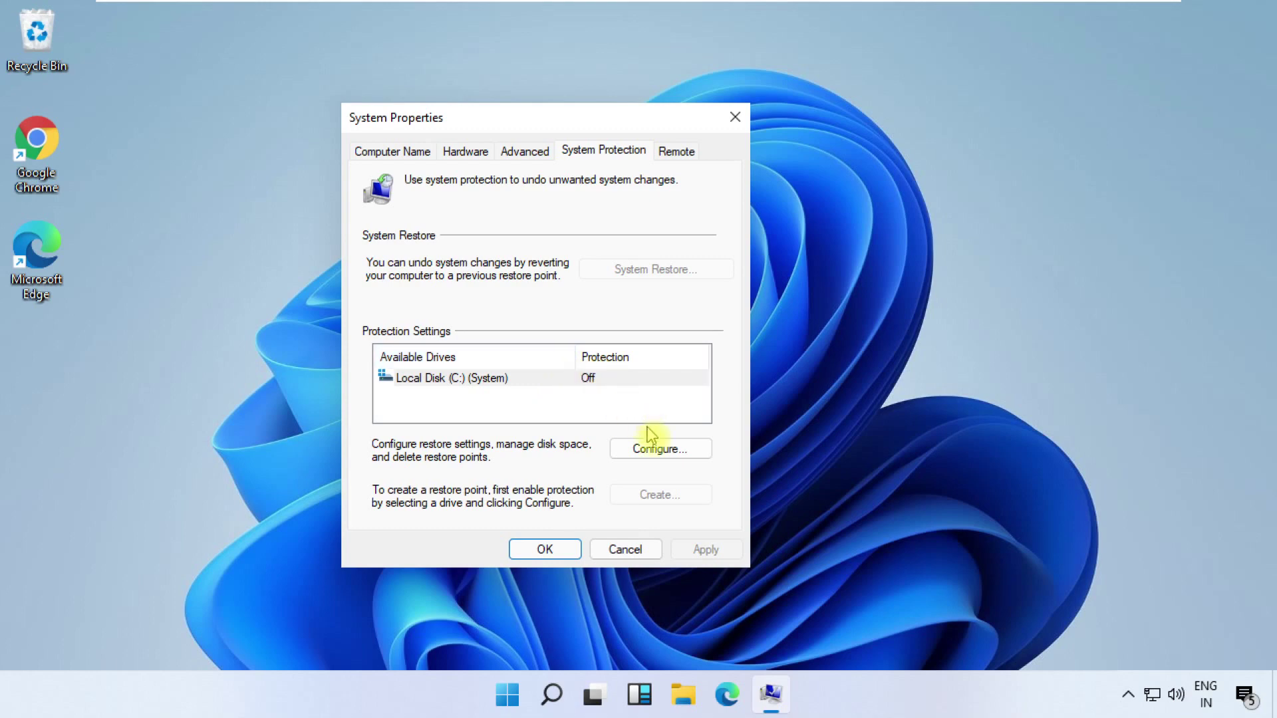
left_click(653, 448)
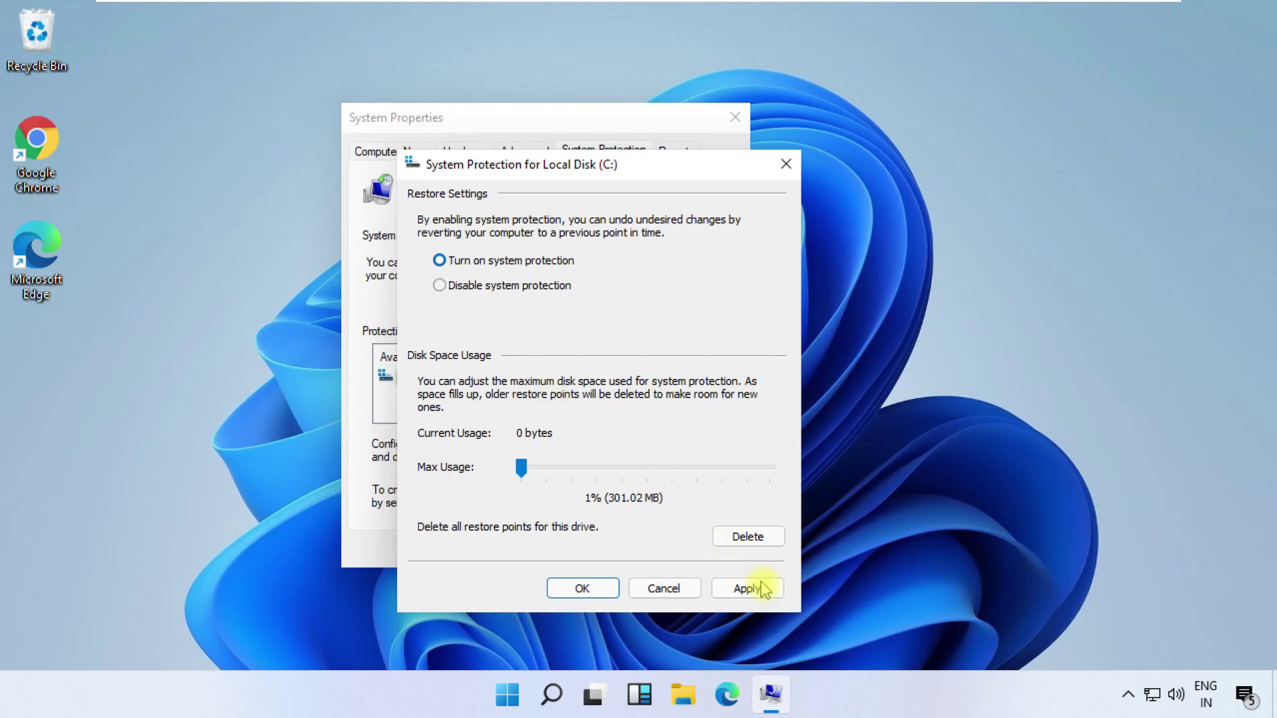
left_click(753, 589)
left_click(581, 588)
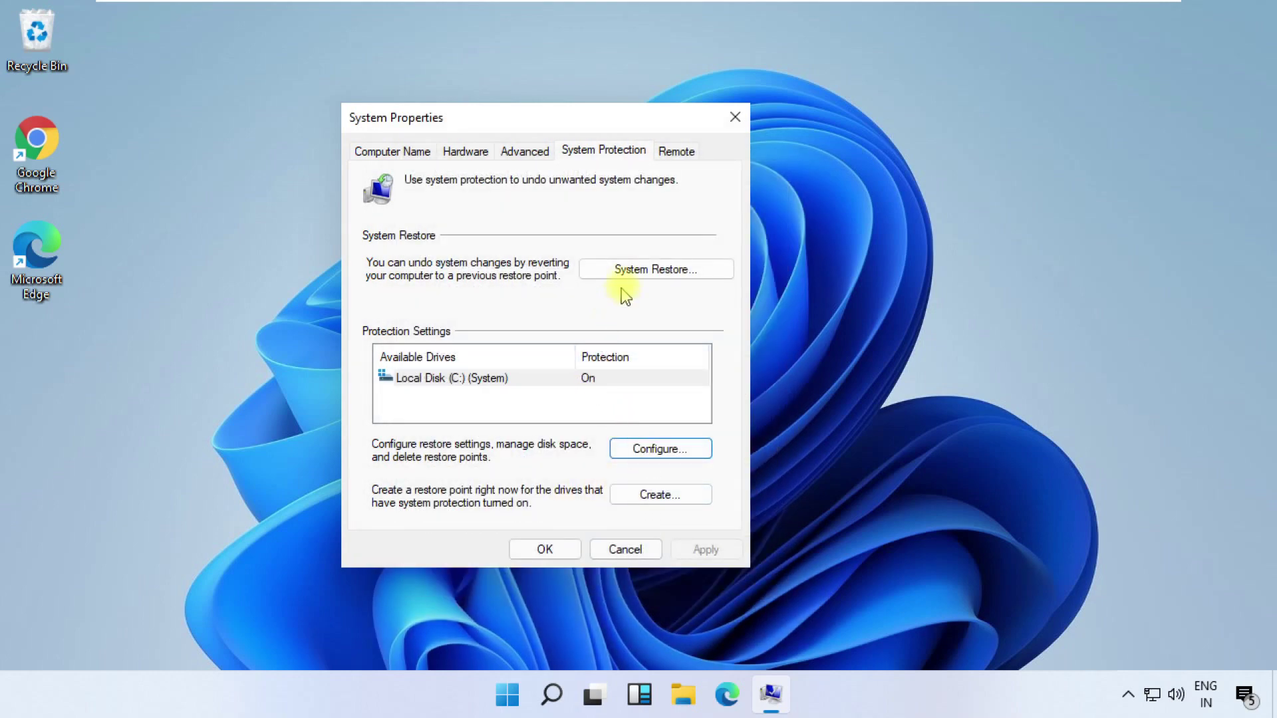
Run System Restore on drive C: using the 'system protection 1' restore point from 6/27/2021.
left_click(635, 269)
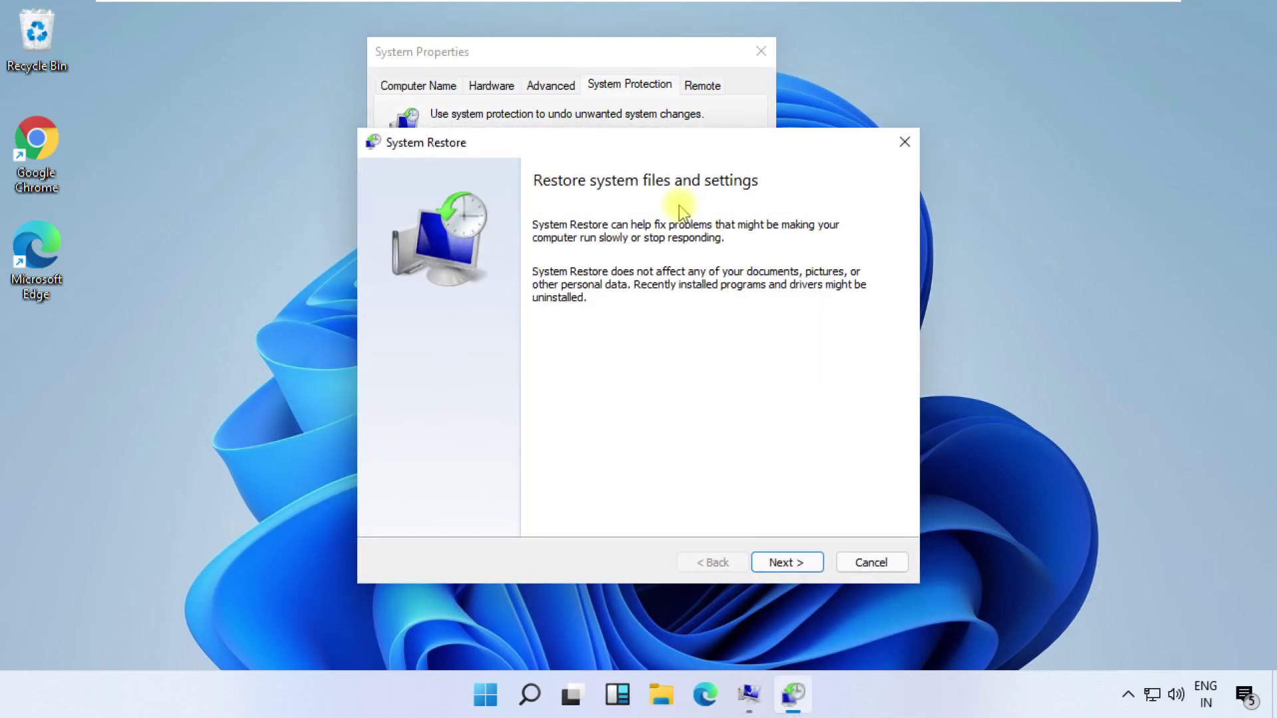
left_click(787, 563)
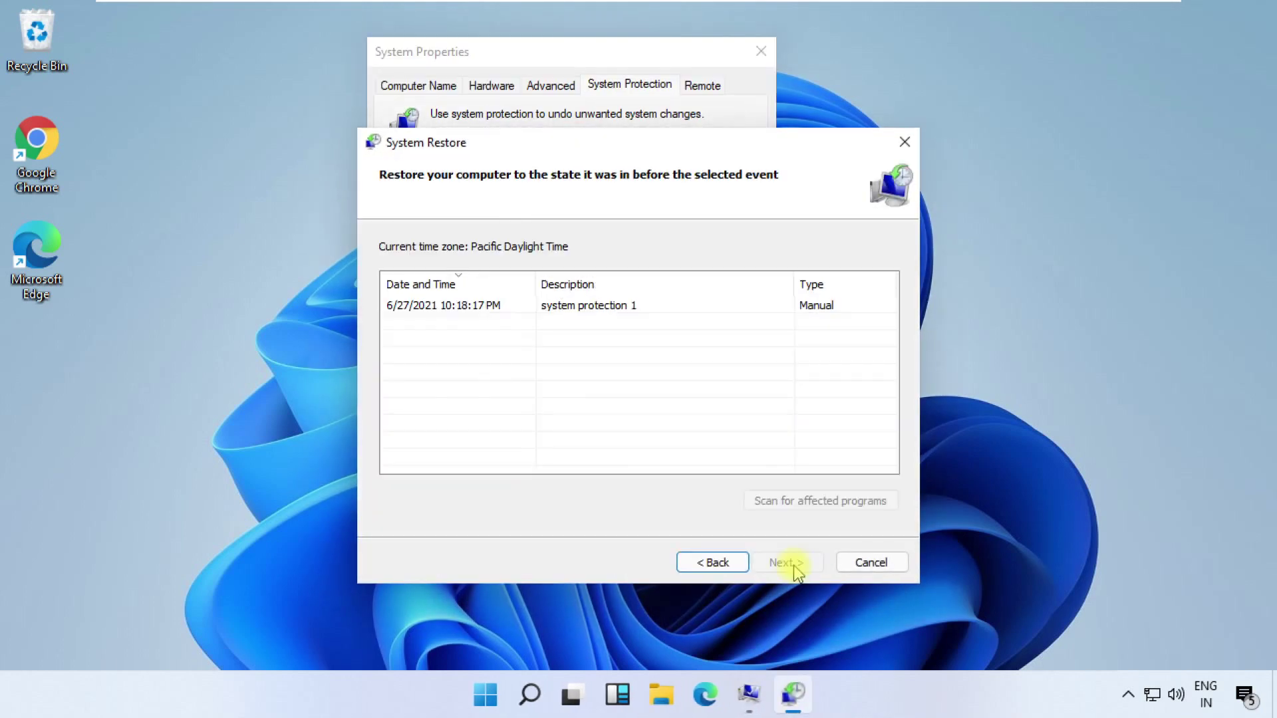
left_click(614, 308)
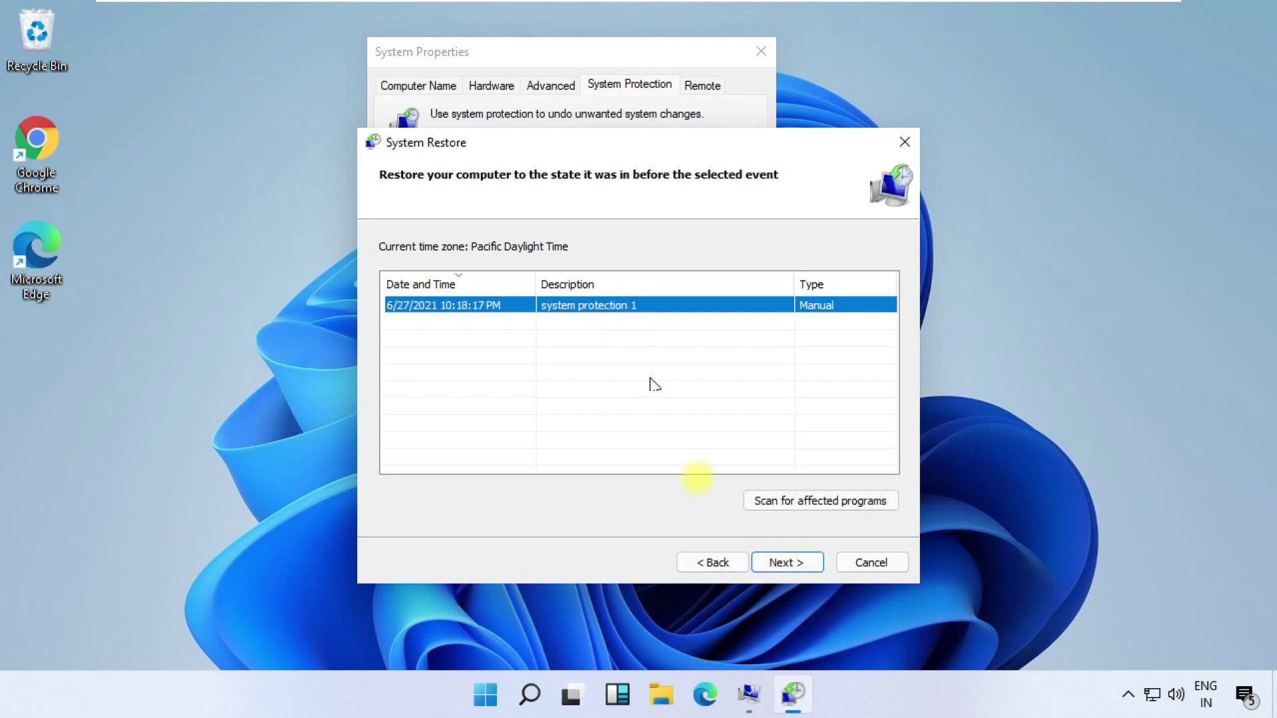
left_click(806, 567)
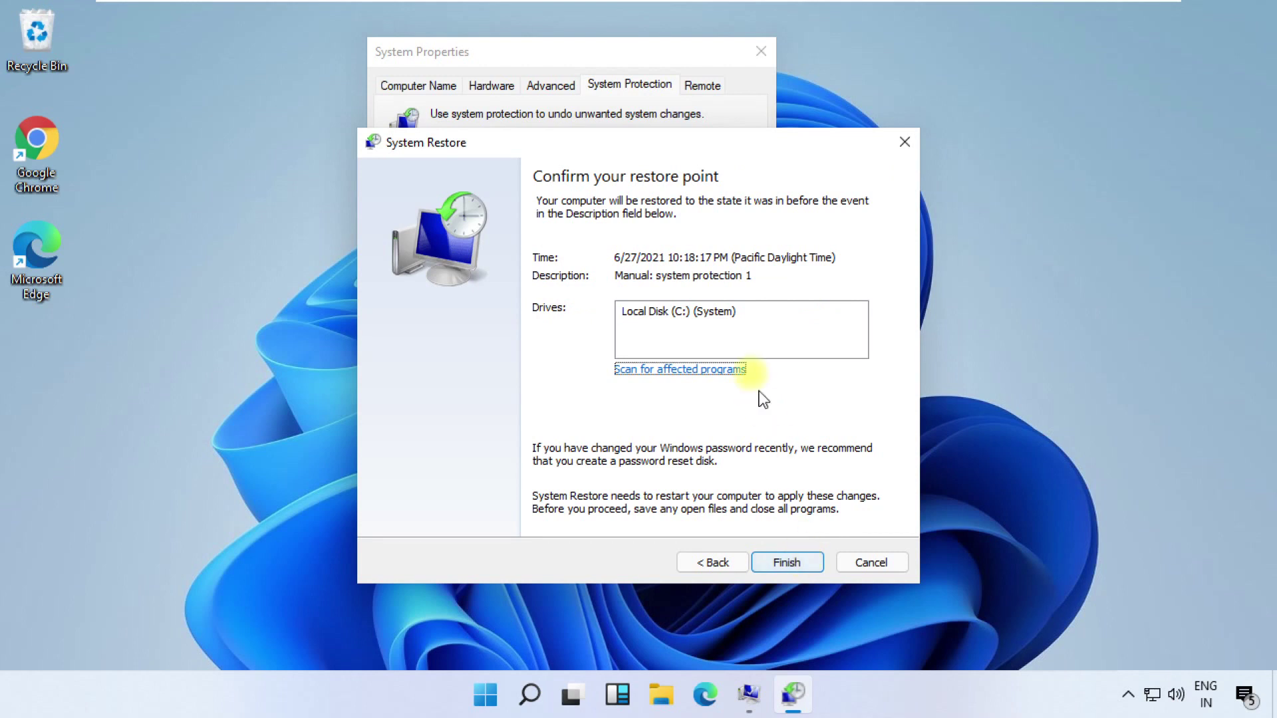
left_click(794, 565)
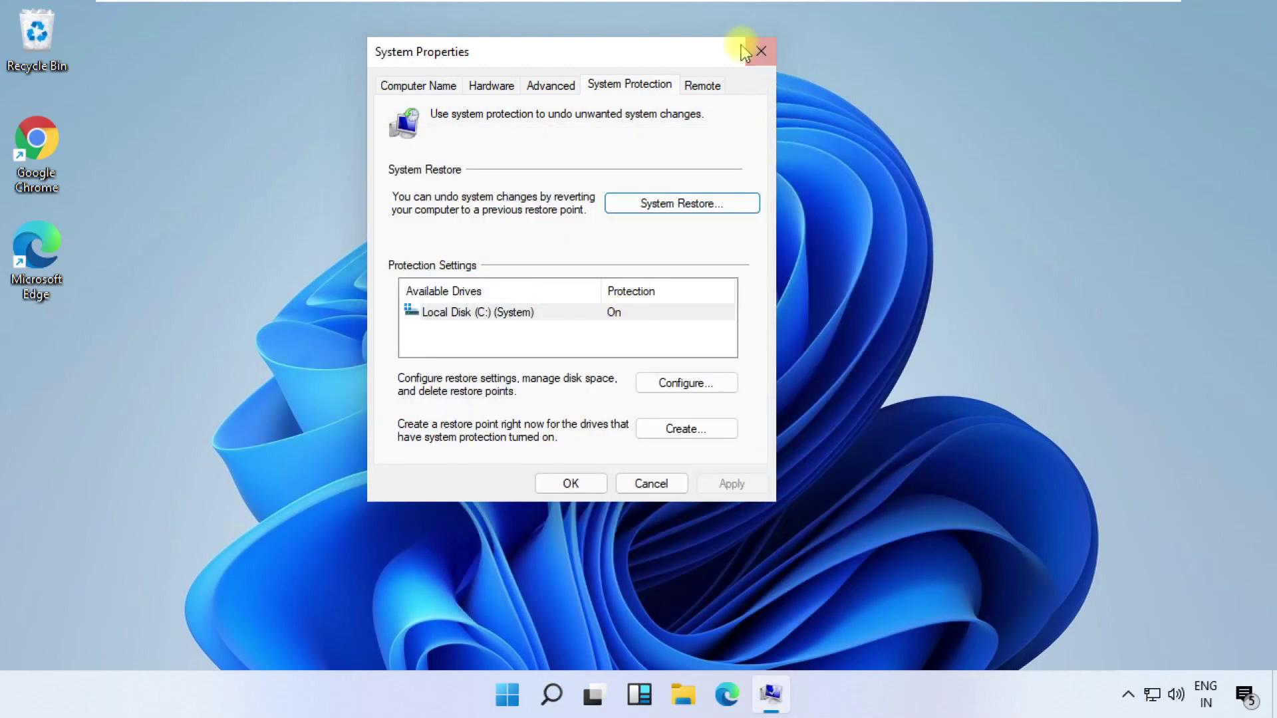